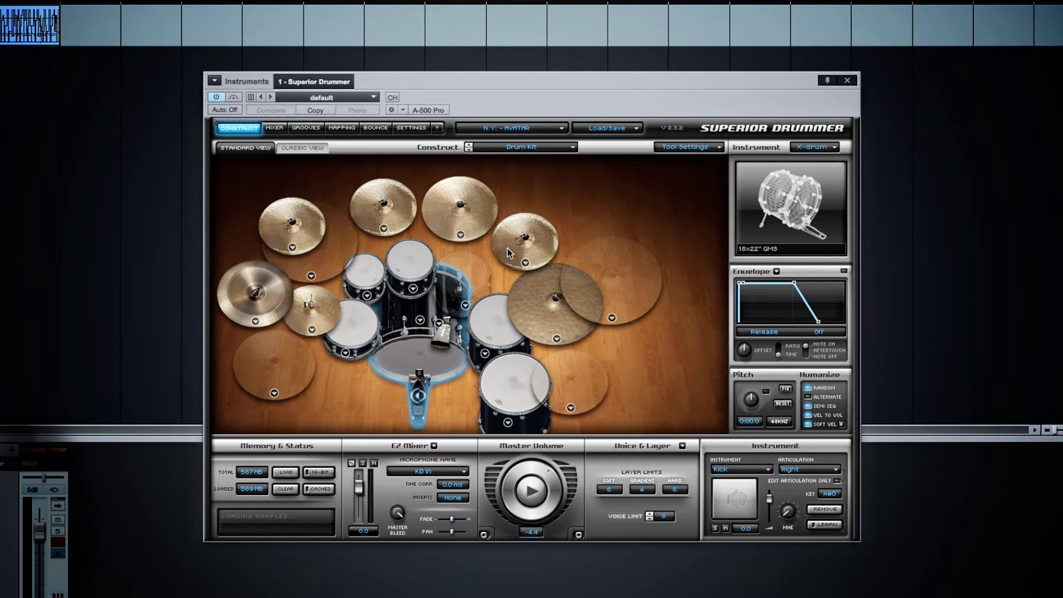
# - Tour the Mixer, Grooves, Mapping and Bounce pages, then return to Construct
pyautogui.click(276, 128)
pyautogui.click(294, 127)
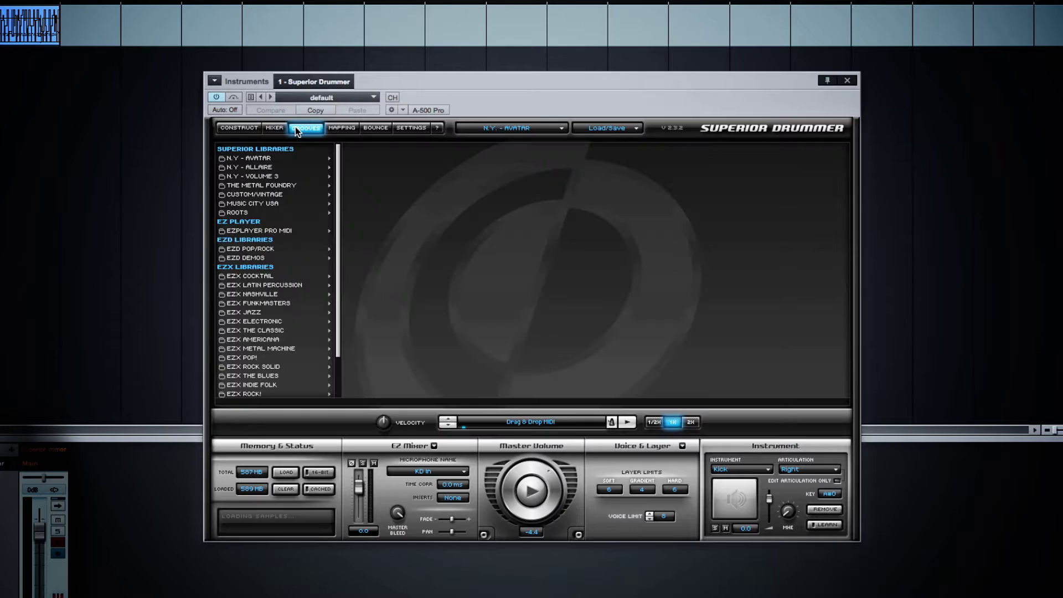
pyautogui.click(335, 129)
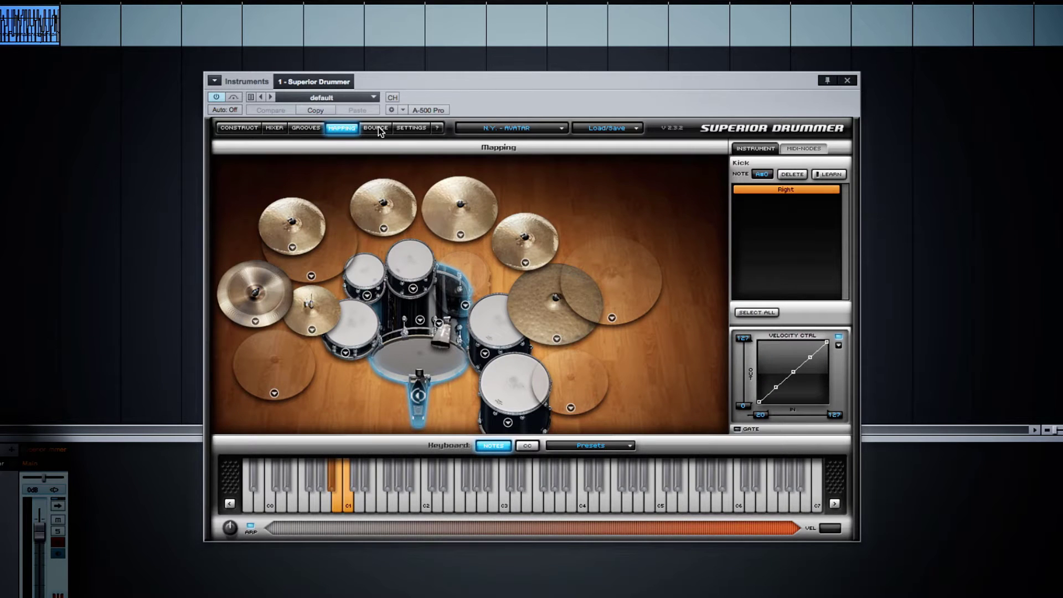
pyautogui.click(377, 128)
pyautogui.click(252, 129)
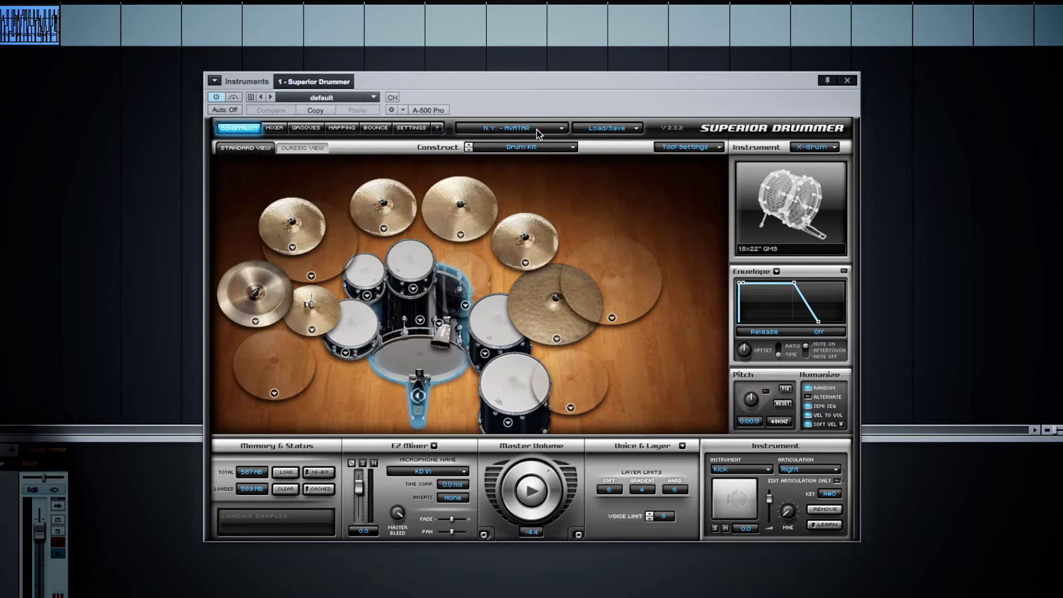
# - Browse the drum library list without changing the kit, then show the Load/Save options including Combined Preset
pyautogui.click(544, 128)
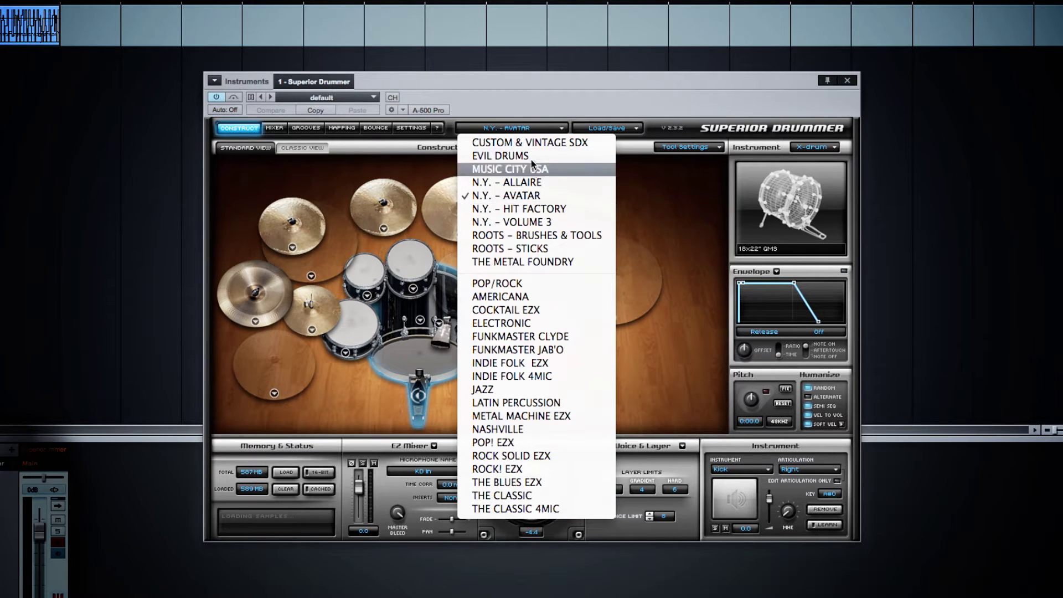
pyautogui.click(565, 96)
pyautogui.click(634, 128)
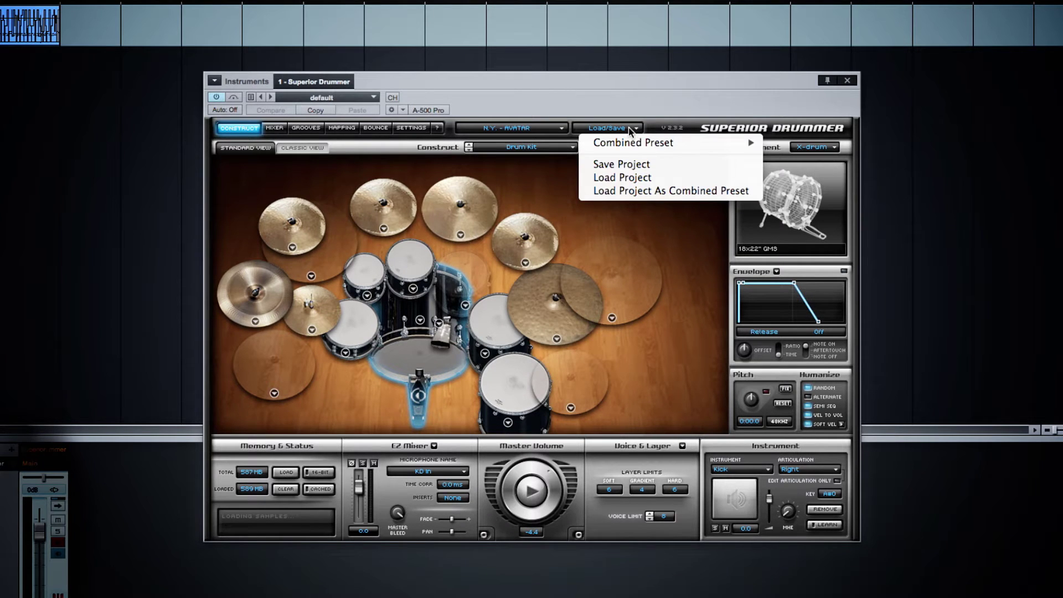
pyautogui.moveTo(625, 144)
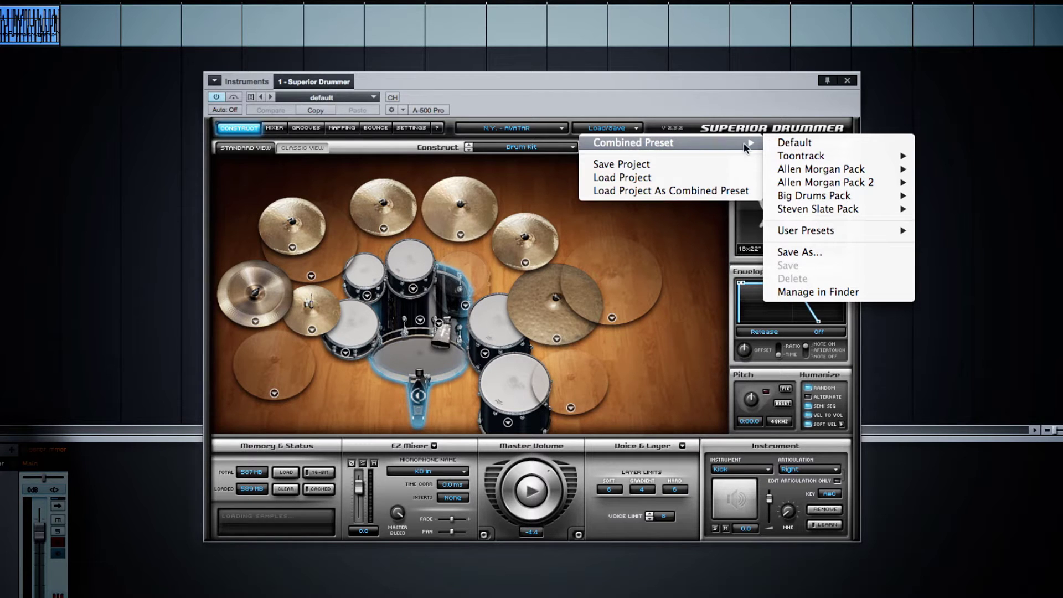
pyautogui.moveTo(790, 232)
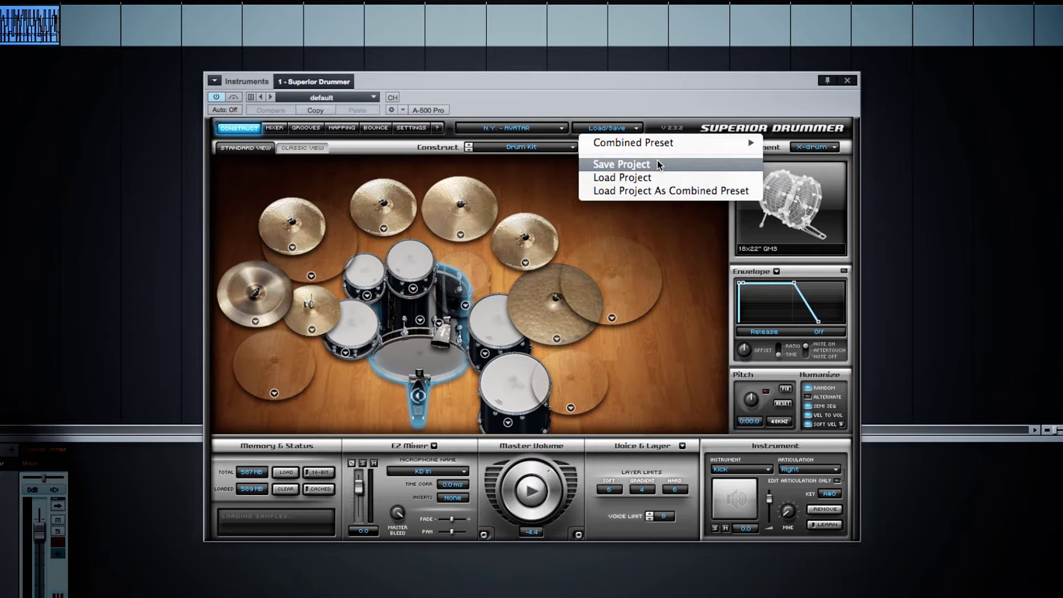
# - Toggle the kit between the Classic pad grid and the Standard drum kit picture
pyautogui.click(707, 81)
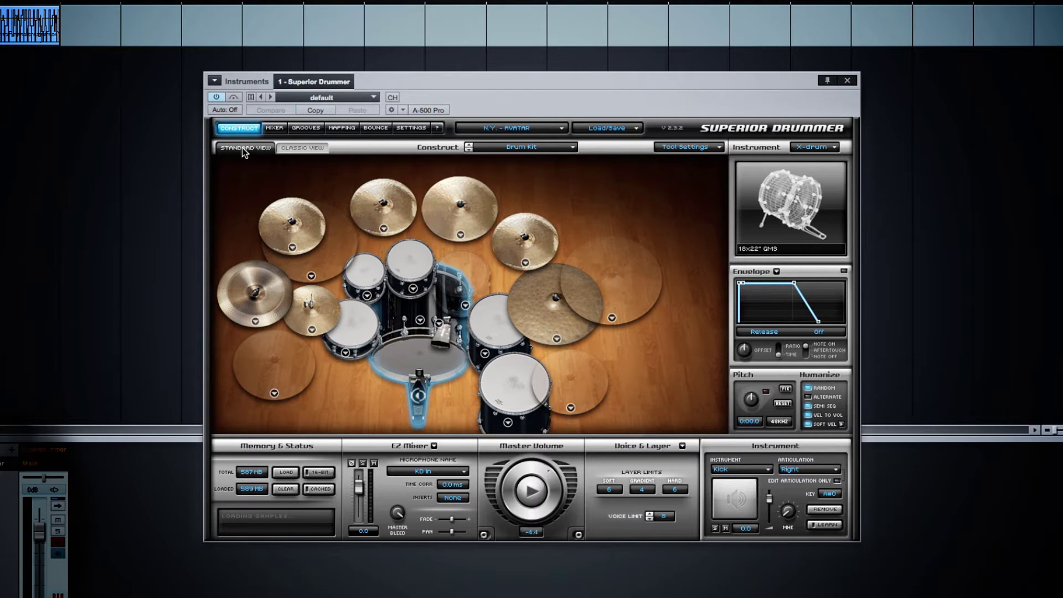
pyautogui.click(299, 148)
pyautogui.click(264, 147)
pyautogui.click(294, 148)
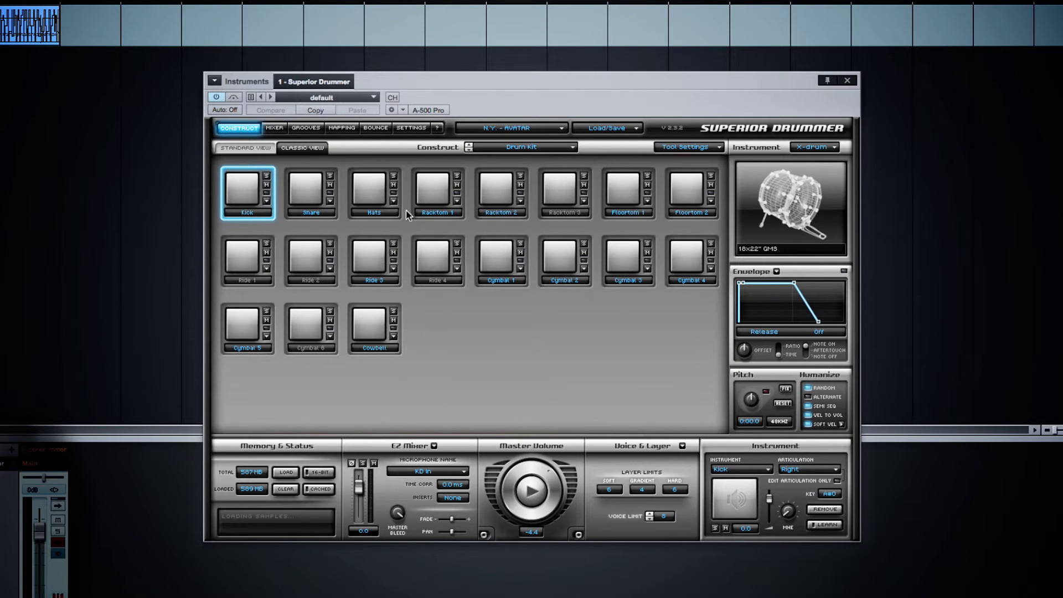
pyautogui.click(257, 150)
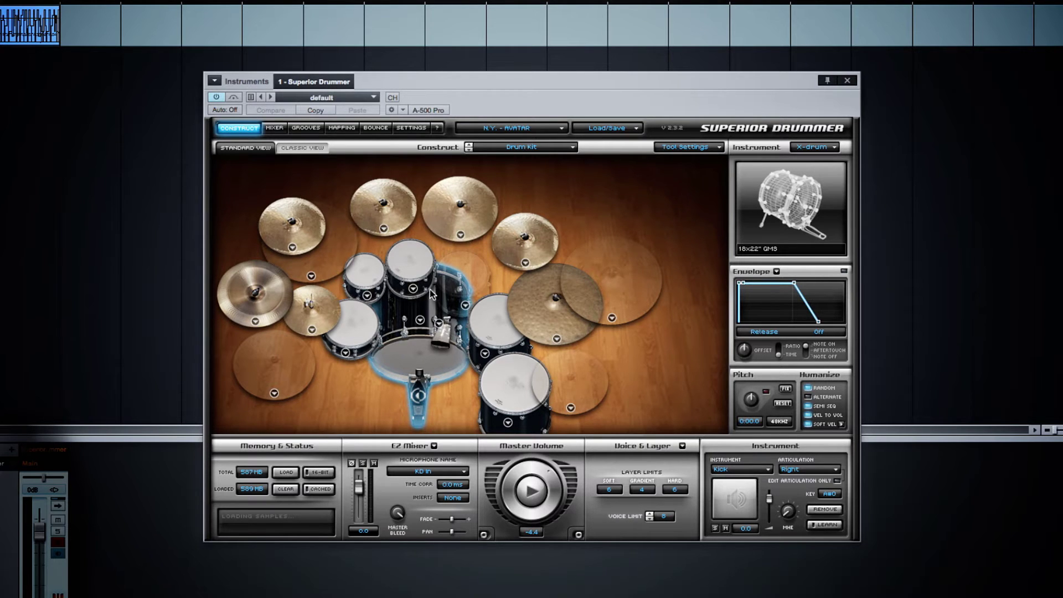
# - Replace the snare with the 6.5x14" Ludwig Black Beauty
pyautogui.click(344, 352)
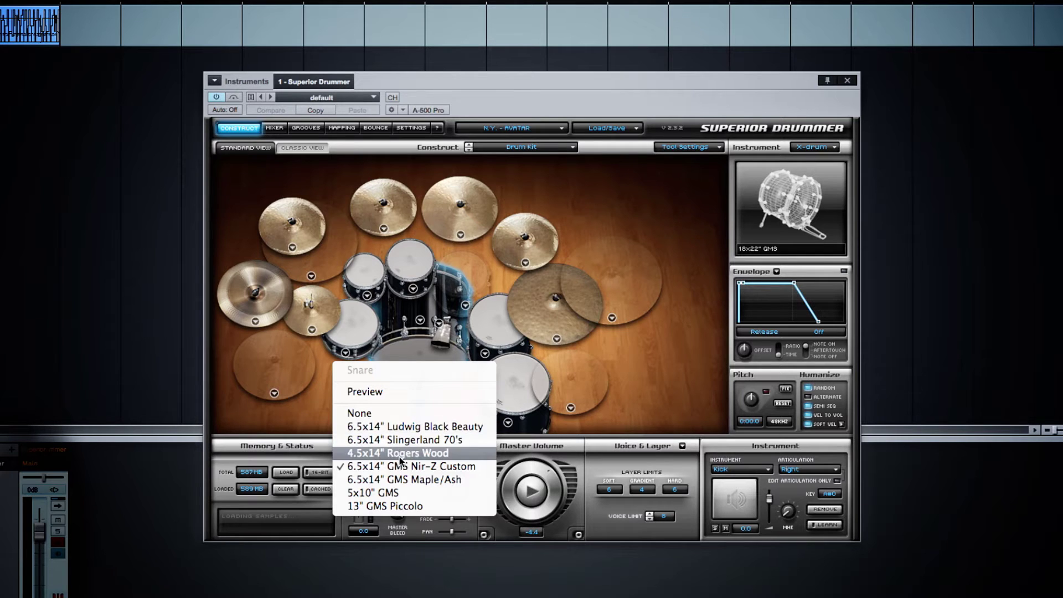
pyautogui.click(331, 425)
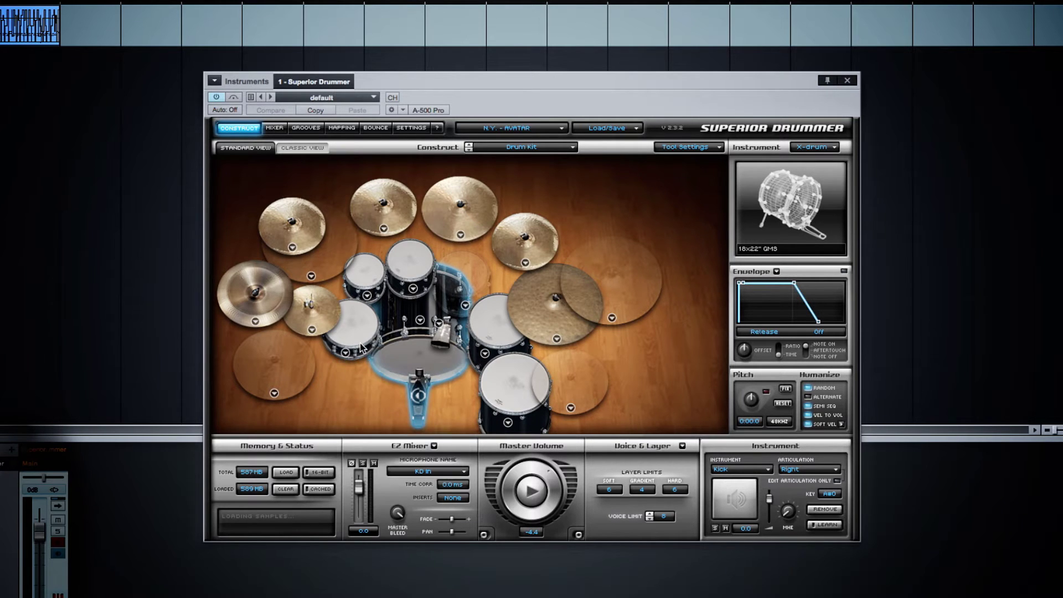
pyautogui.click(347, 353)
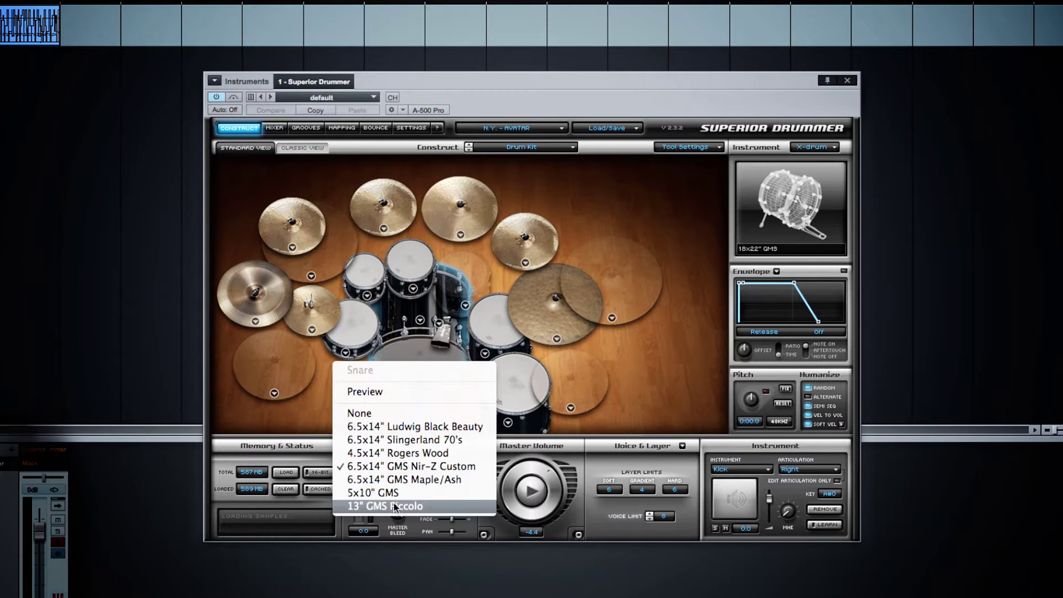
pyautogui.click(384, 429)
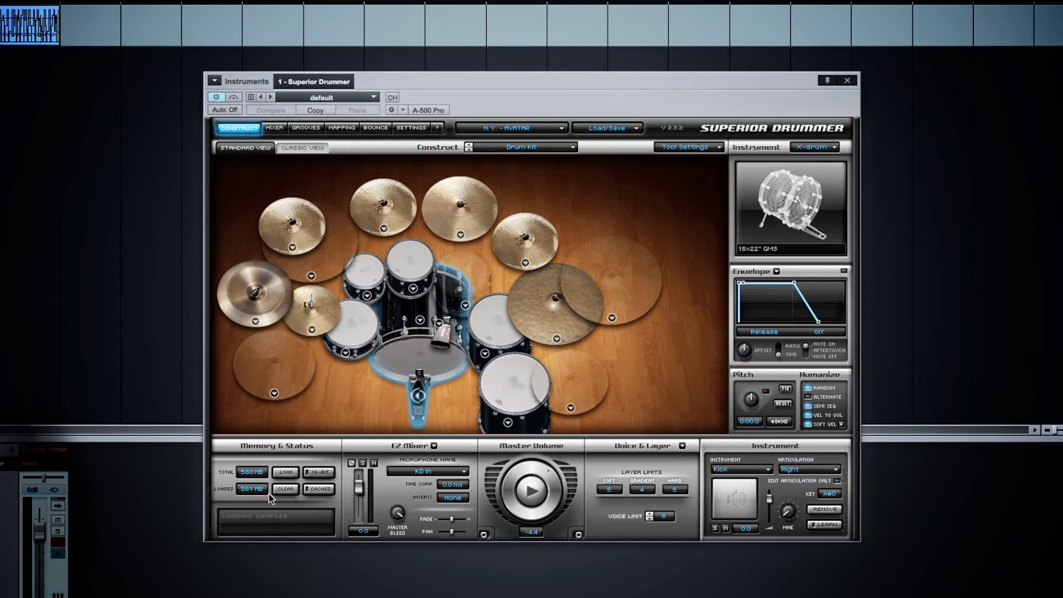
# - In the pad grid view, audition the kick and then the snare twice
pyautogui.click(303, 148)
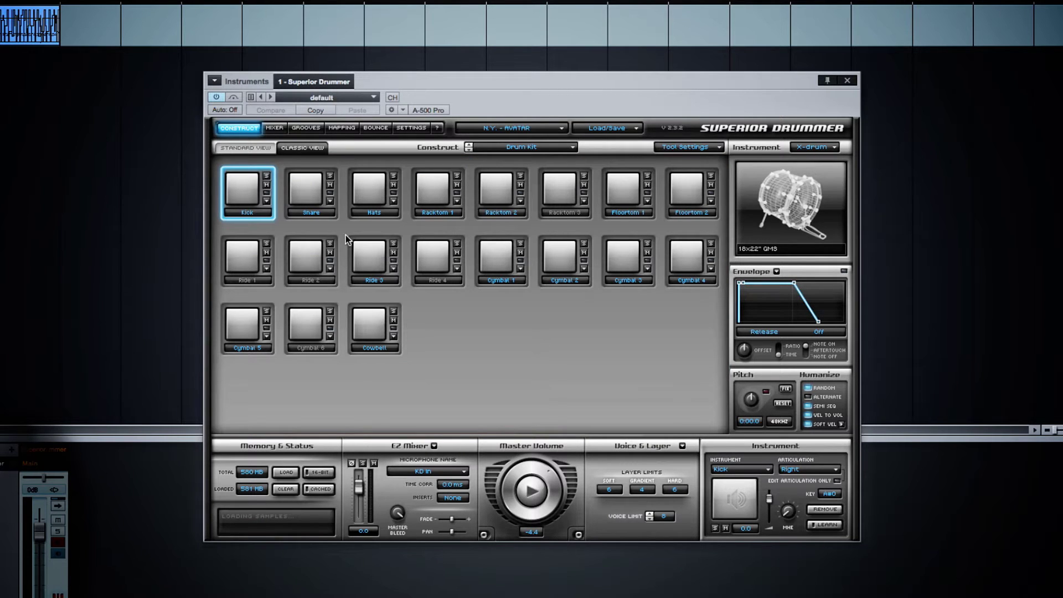
pyautogui.click(246, 200)
pyautogui.click(306, 183)
pyautogui.click(308, 185)
# - Swap the snare for the 6.5x14" GMS Maple/Ash and return to Standard View
pyautogui.click(266, 200)
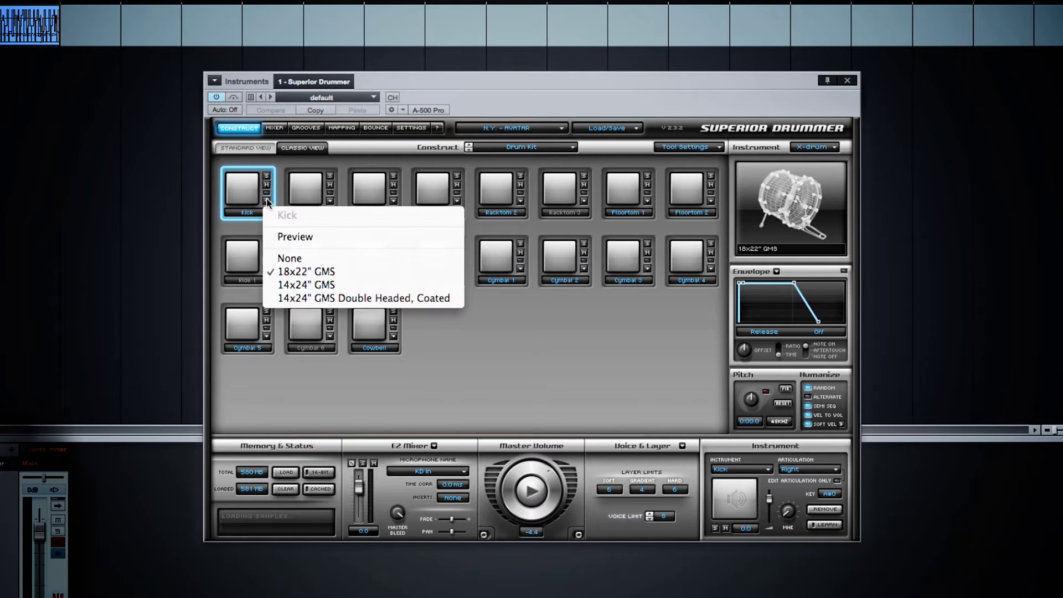
pyautogui.click(542, 368)
pyautogui.click(330, 200)
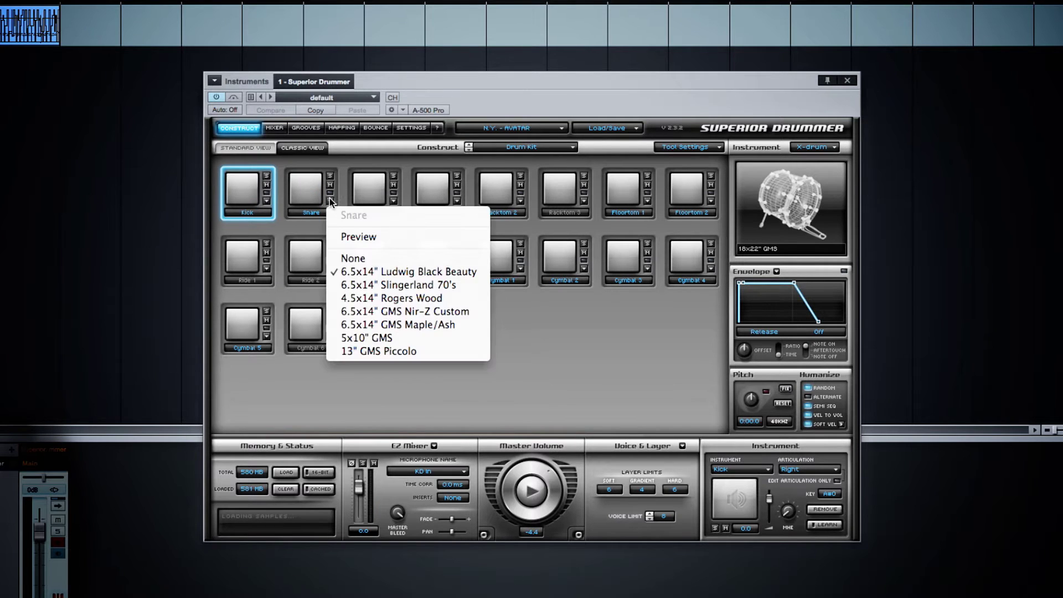
pyautogui.click(402, 324)
pyautogui.click(245, 147)
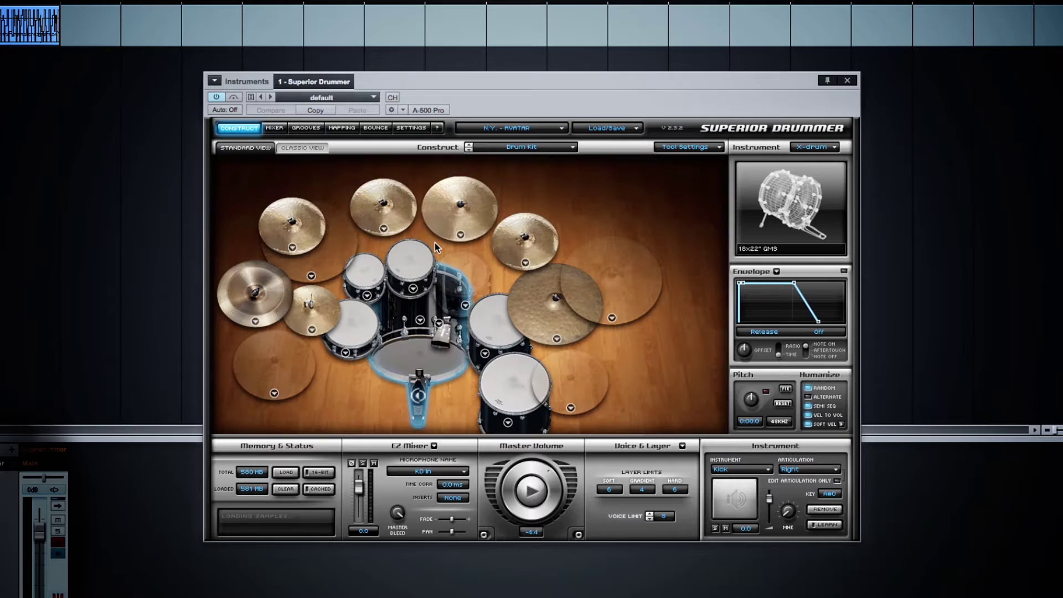
pyautogui.click(494, 148)
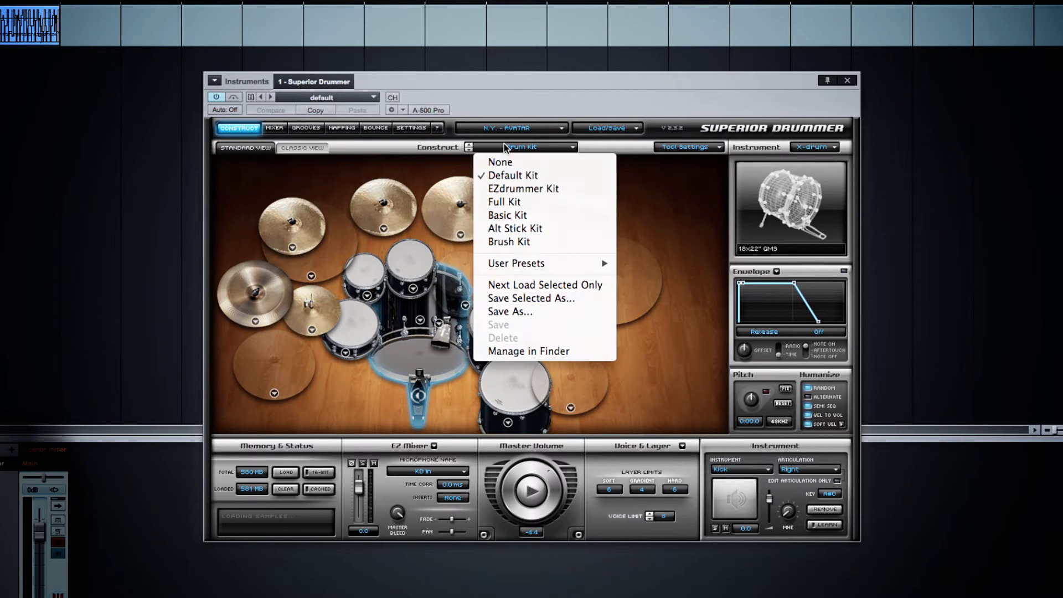
pyautogui.click(518, 202)
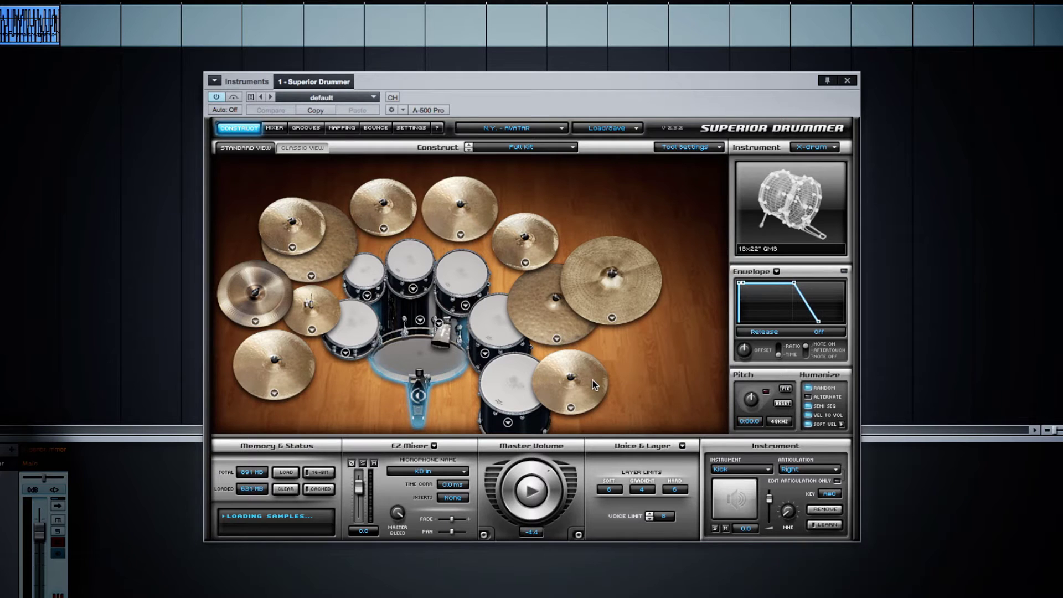
pyautogui.click(515, 152)
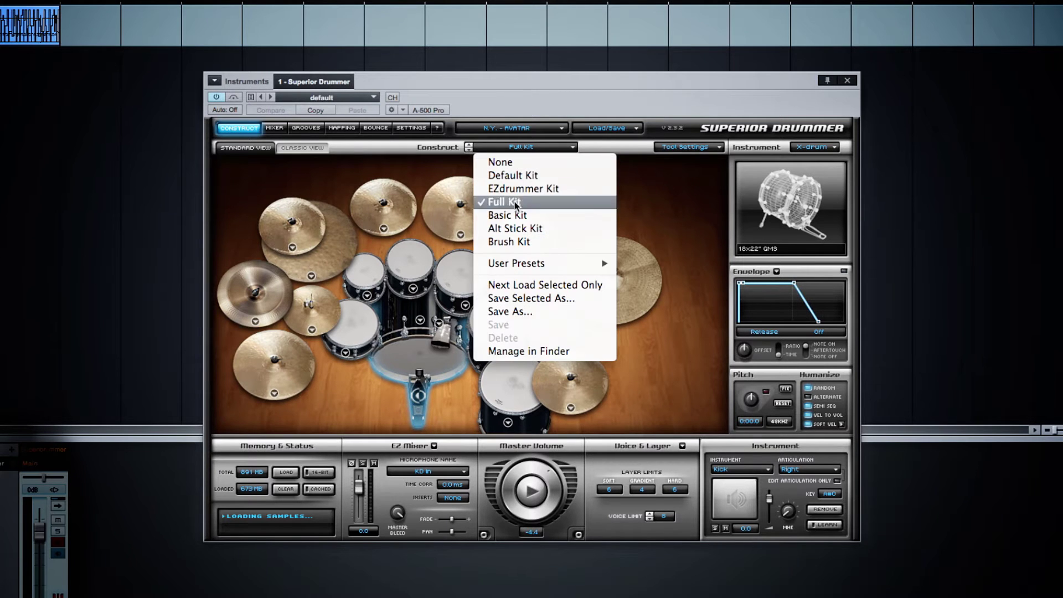
pyautogui.click(510, 243)
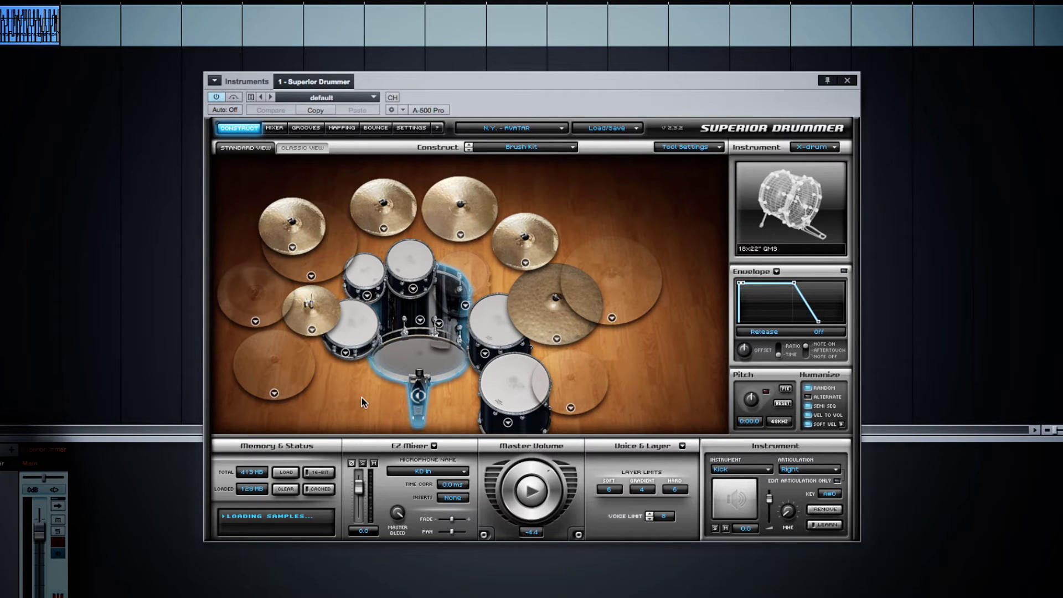
pyautogui.click(520, 147)
pyautogui.click(514, 173)
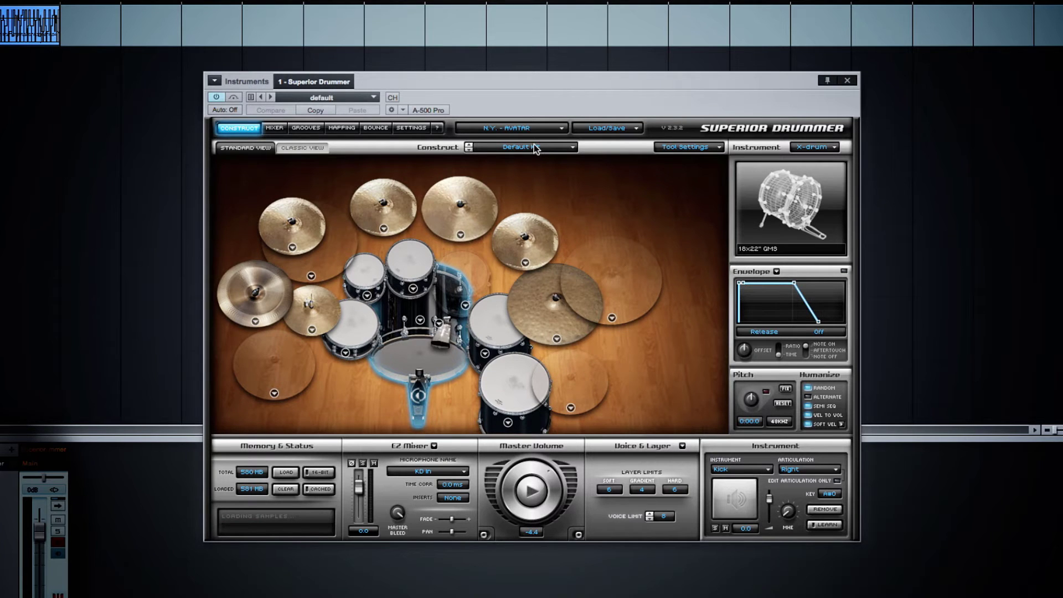
# - Browse the Tool Settings Drumsticks and Bassdrum beater choices, then play the kick
pyautogui.click(690, 146)
pyautogui.moveTo(691, 160)
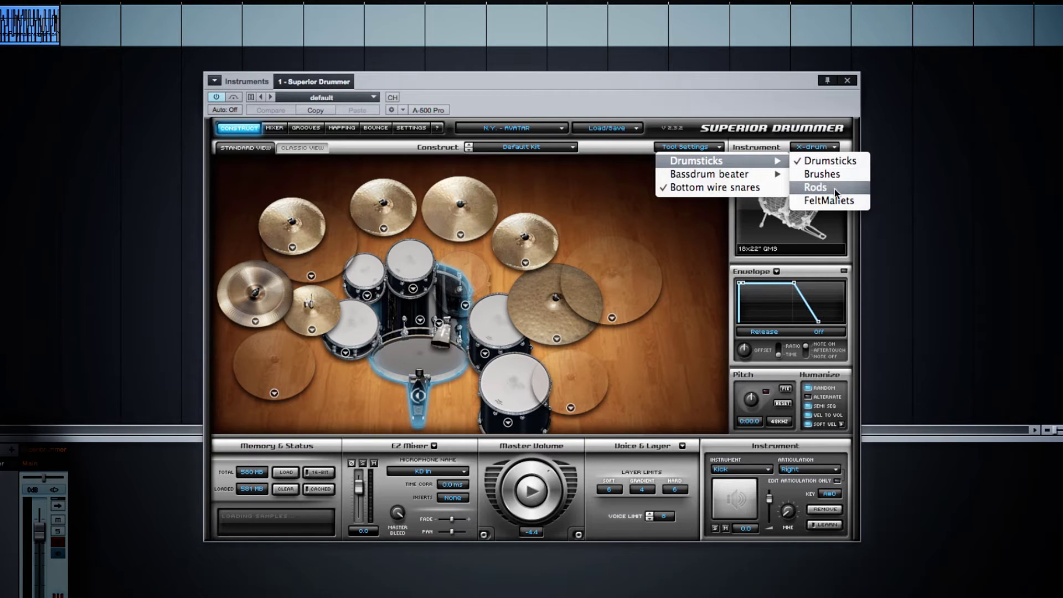
pyautogui.moveTo(752, 176)
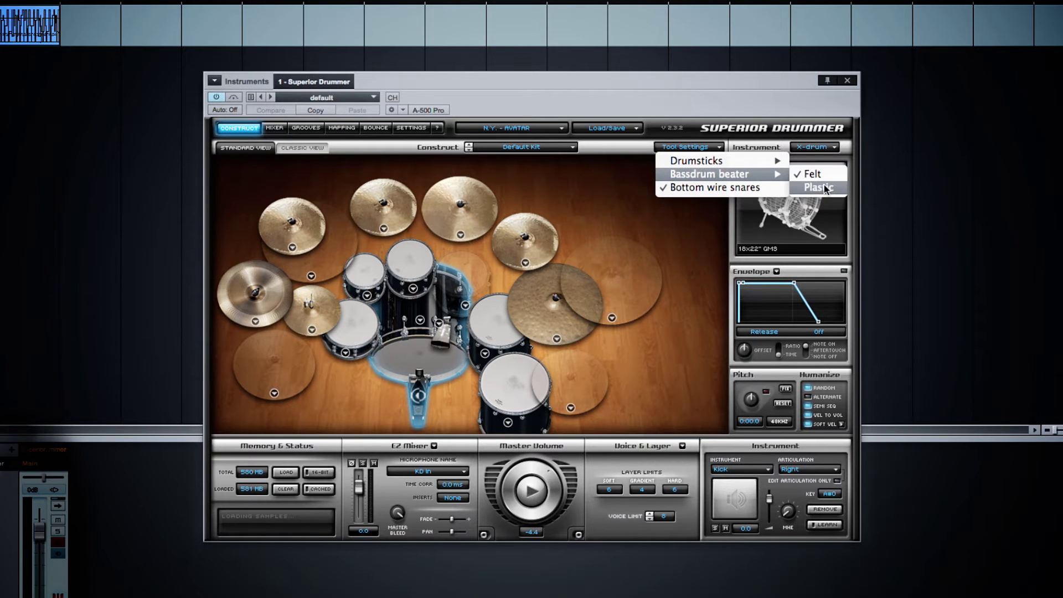
pyautogui.click(709, 190)
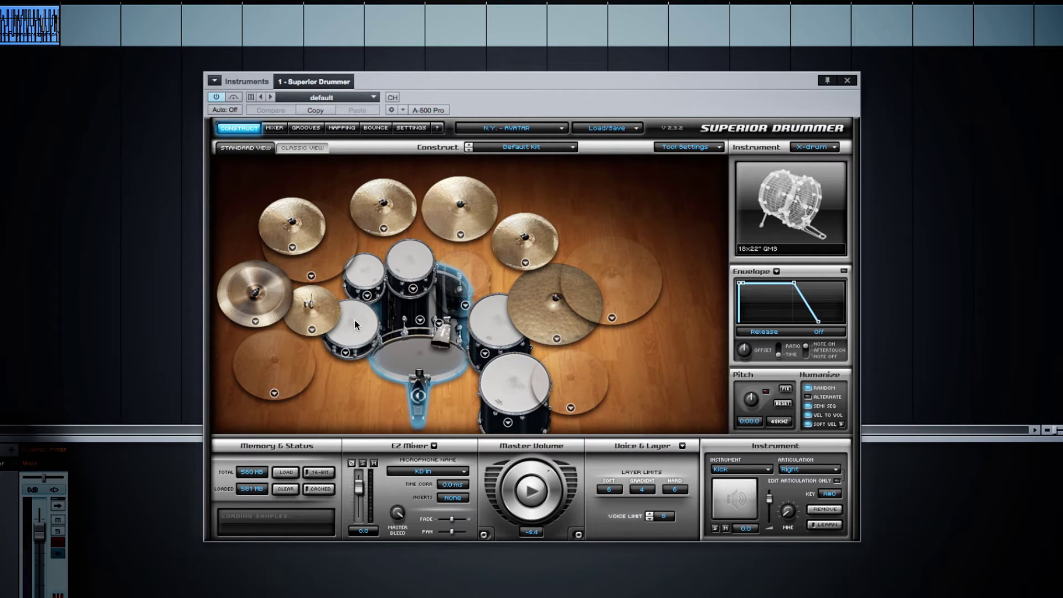
pyautogui.click(413, 355)
# - Switch the kit's playing tool from drumsticks to brushes
pyautogui.click(697, 150)
pyautogui.moveTo(736, 160)
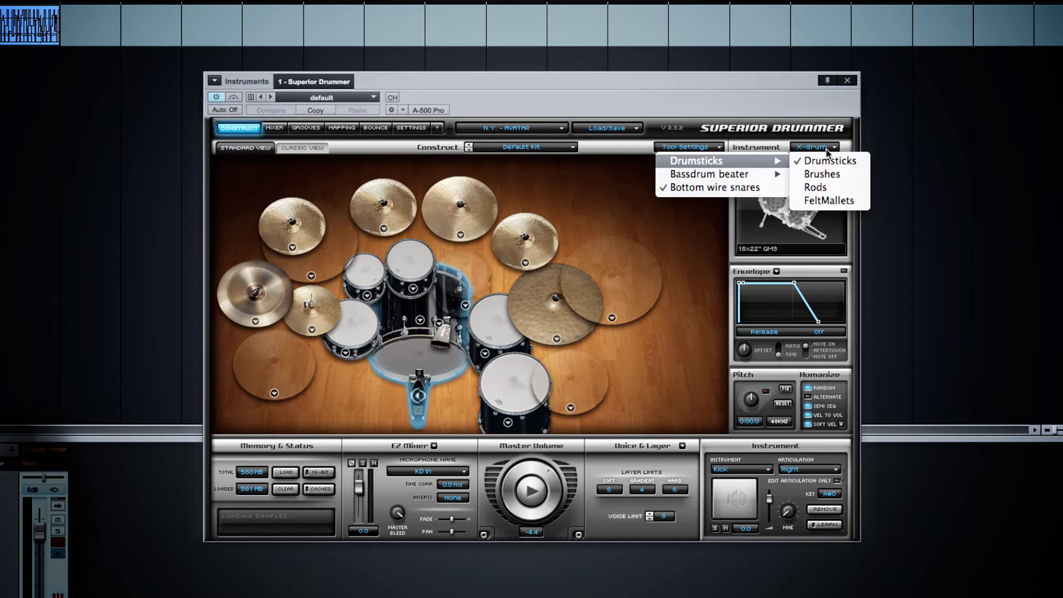
pyautogui.click(838, 175)
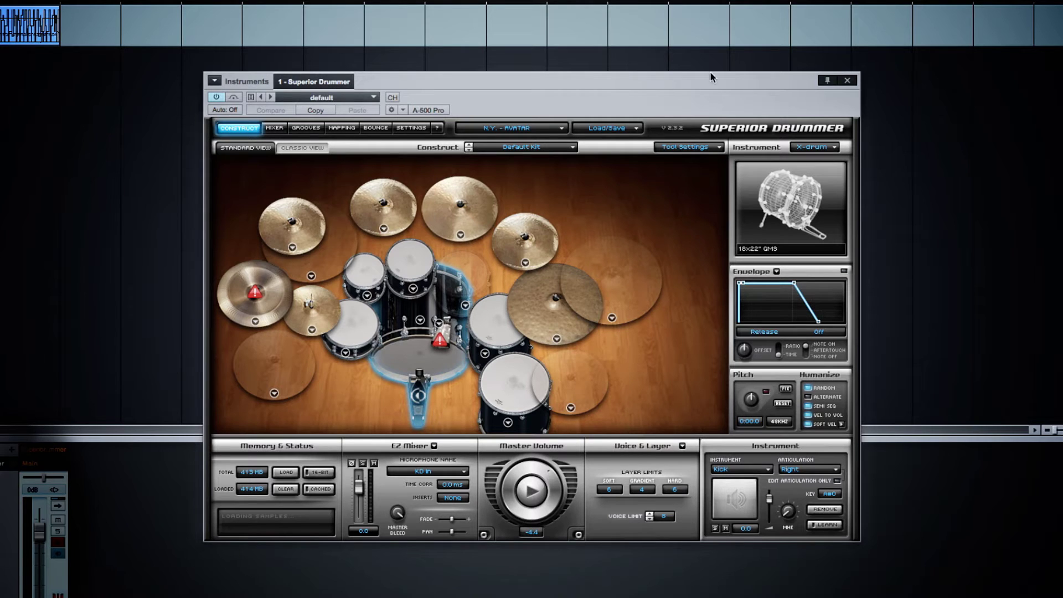
# - Swap Cymbal 1 for the 19" Sabian AA Medium Thin Crash
pyautogui.click(678, 147)
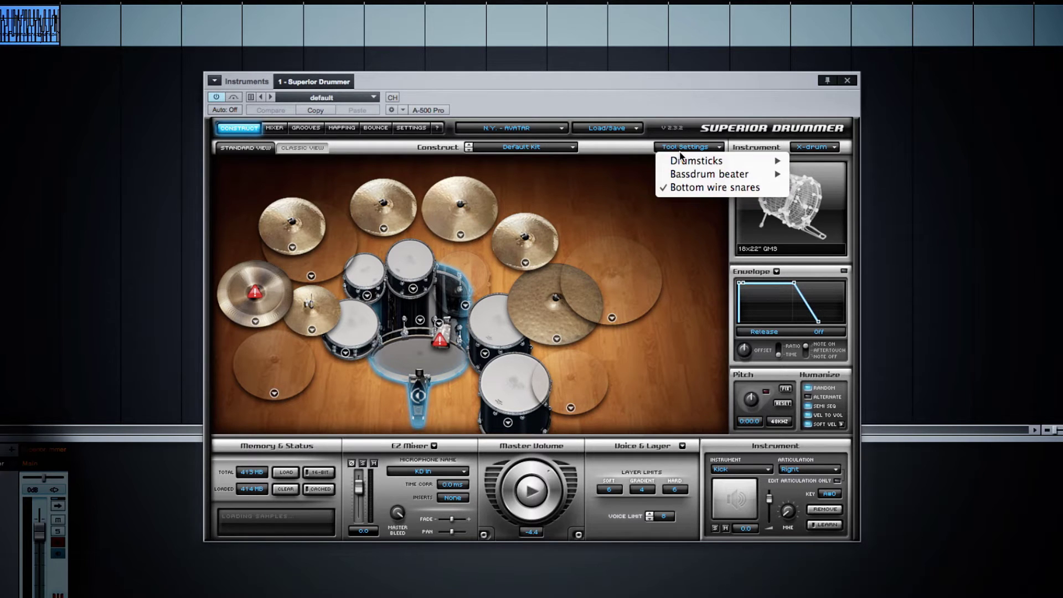
pyautogui.click(765, 158)
pyautogui.click(255, 321)
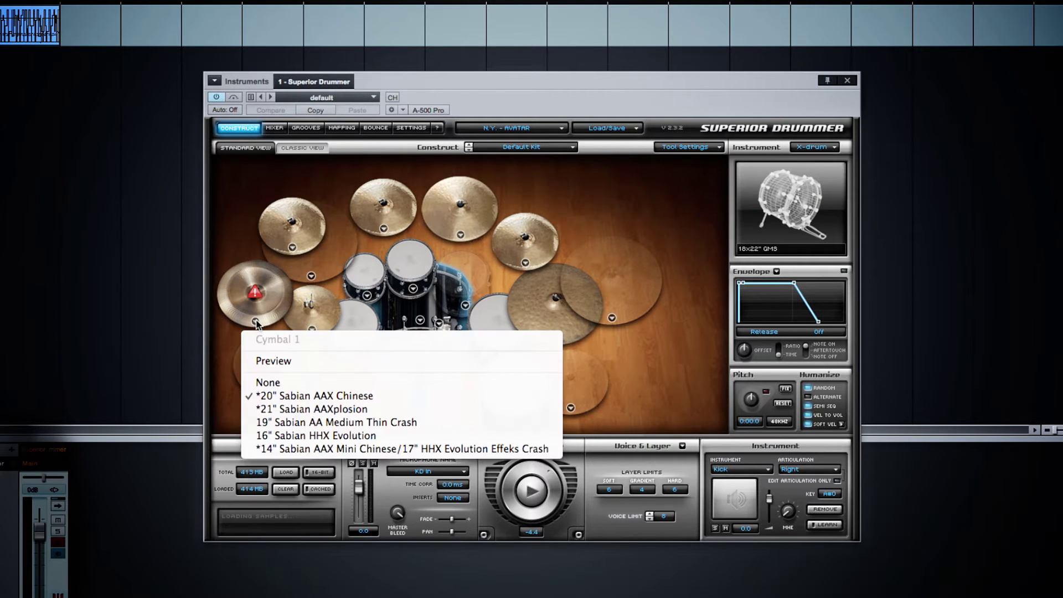
pyautogui.click(293, 422)
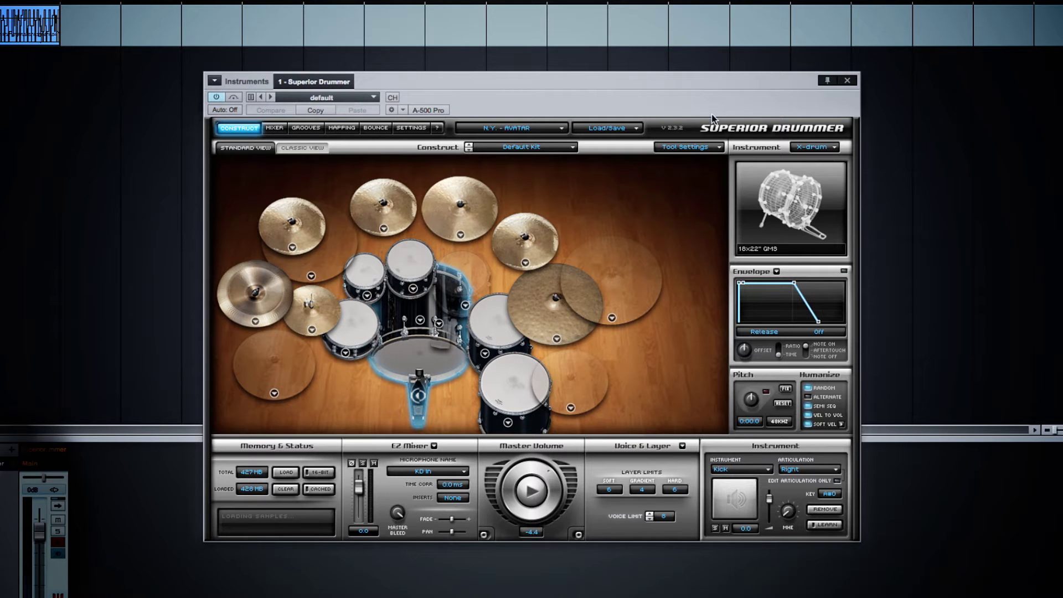
# - Set the playing tool to FeltMallets
pyautogui.click(687, 147)
pyautogui.moveTo(724, 162)
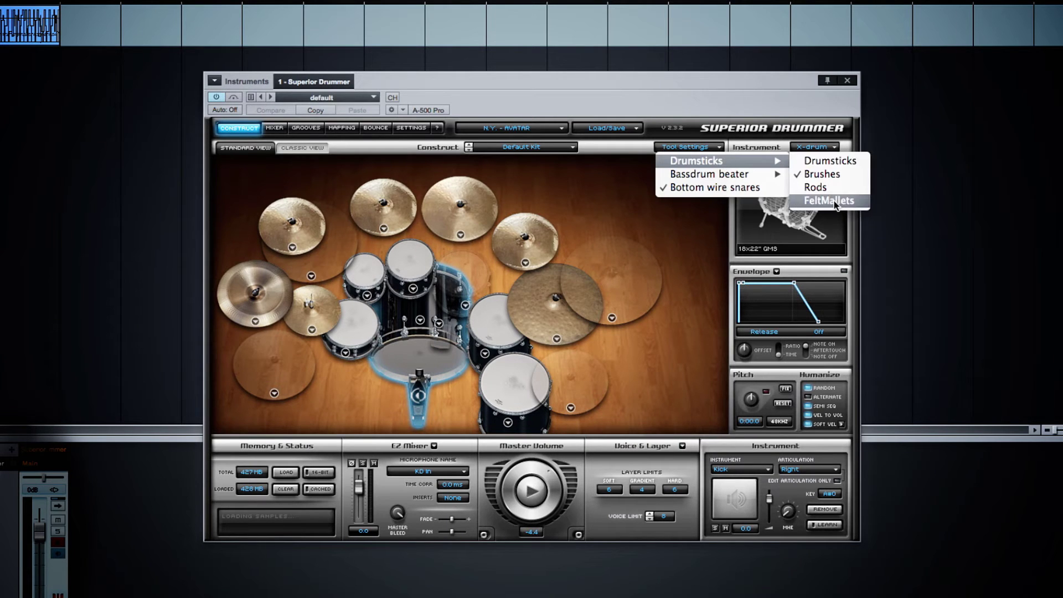
pyautogui.click(834, 203)
pyautogui.click(716, 148)
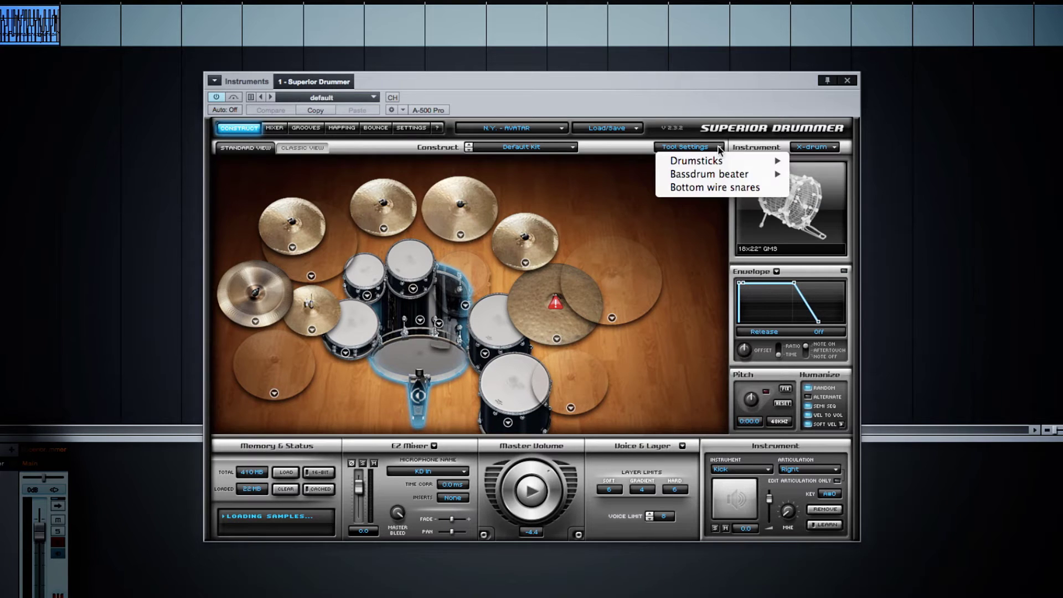
pyautogui.click(743, 187)
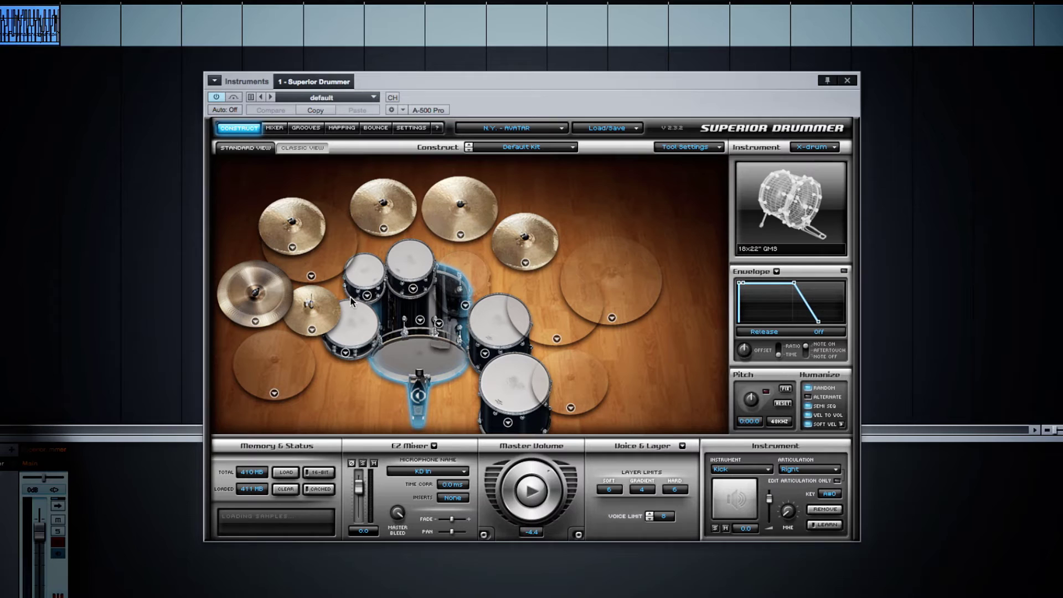
# - Reload the Default Kit preset, then inspect the snare, Racktom 1, Racktom 2 and kick
pyautogui.click(518, 147)
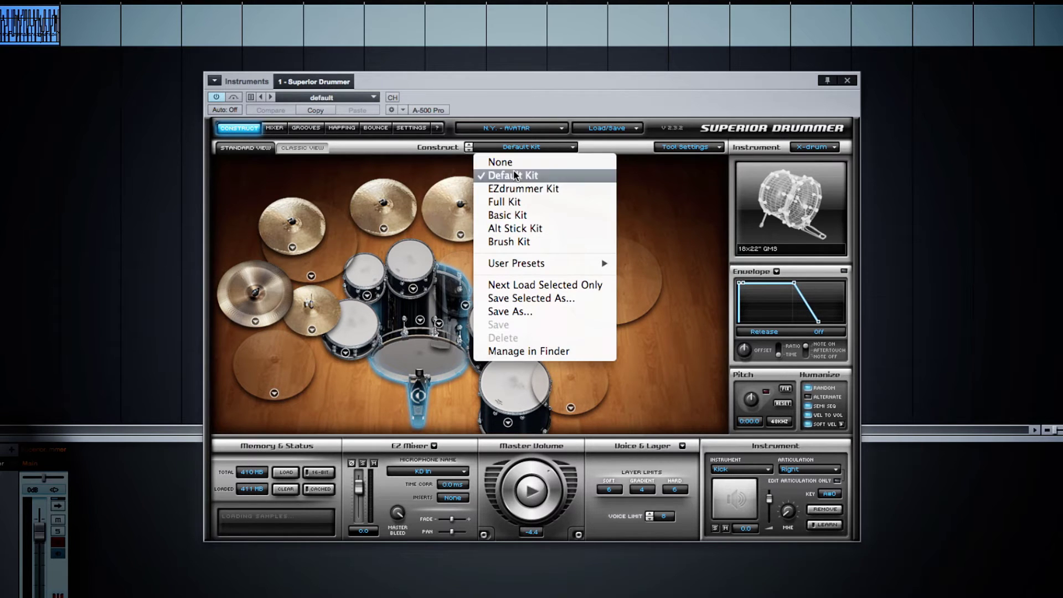
pyautogui.click(513, 175)
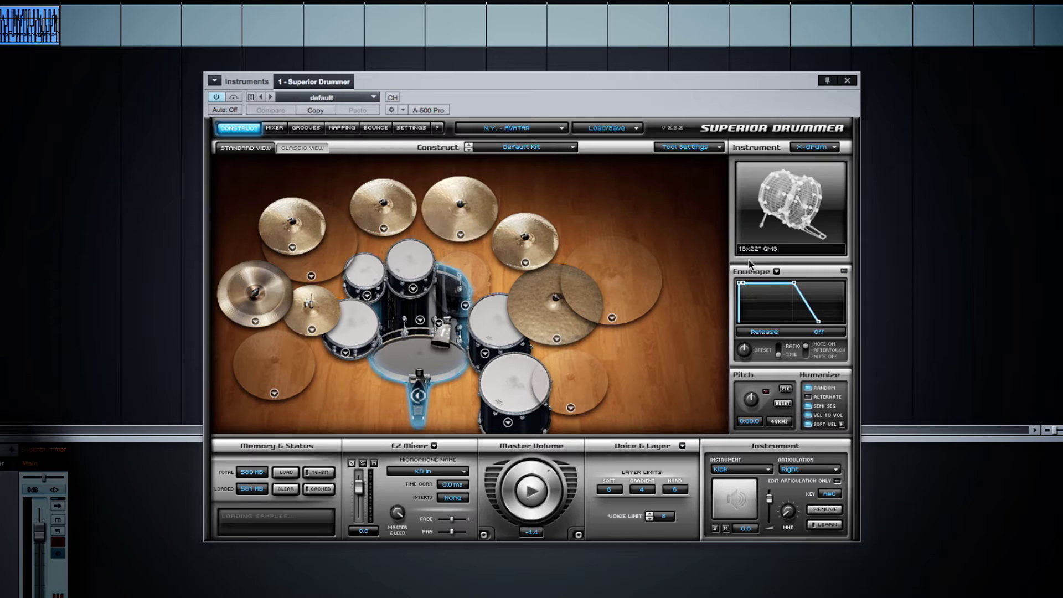
pyautogui.click(358, 327)
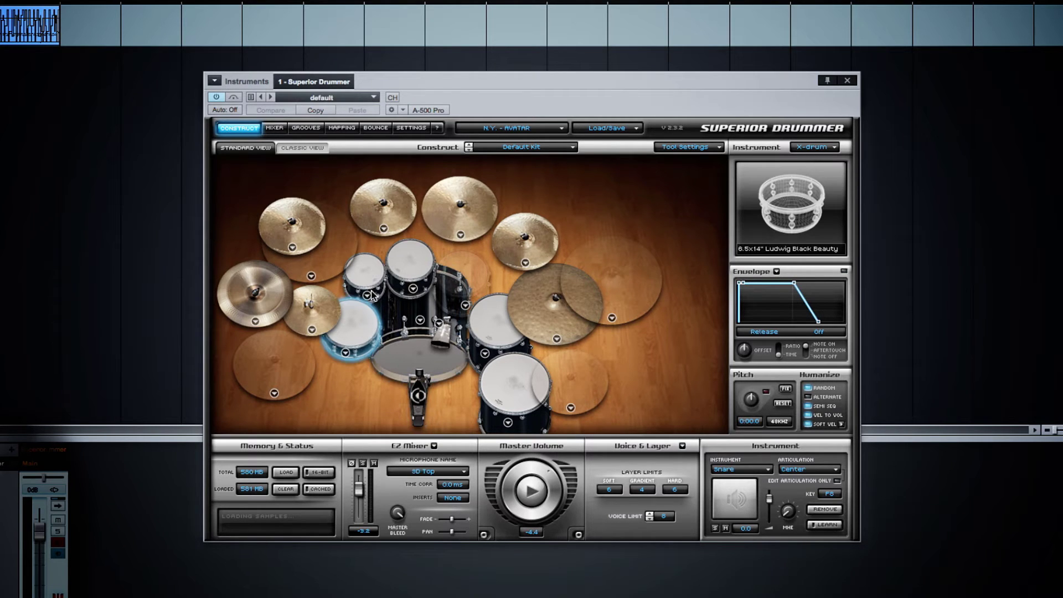
pyautogui.click(366, 273)
pyautogui.click(405, 266)
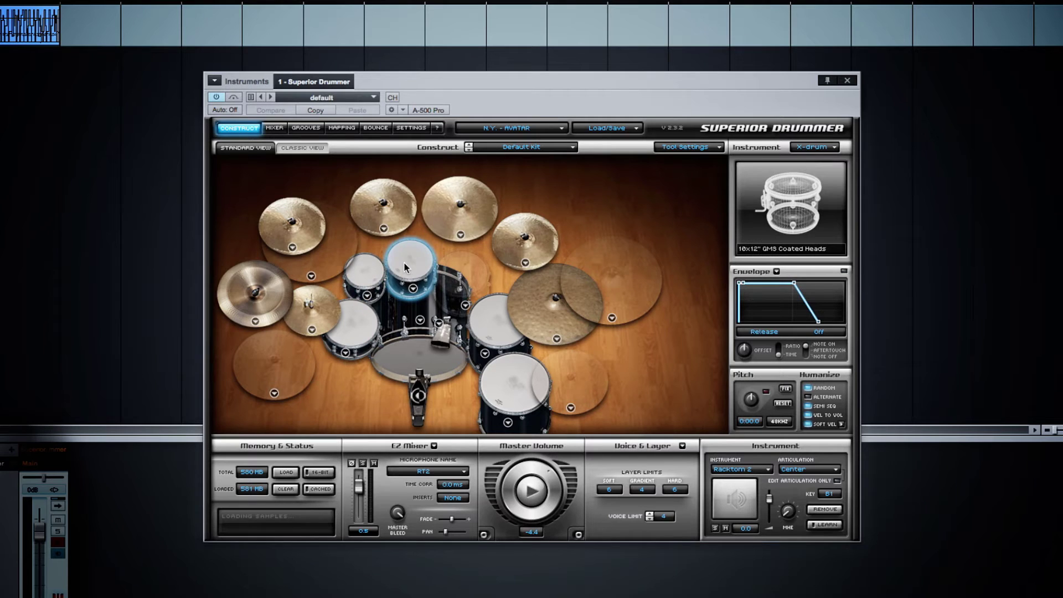
pyautogui.click(407, 350)
pyautogui.click(361, 336)
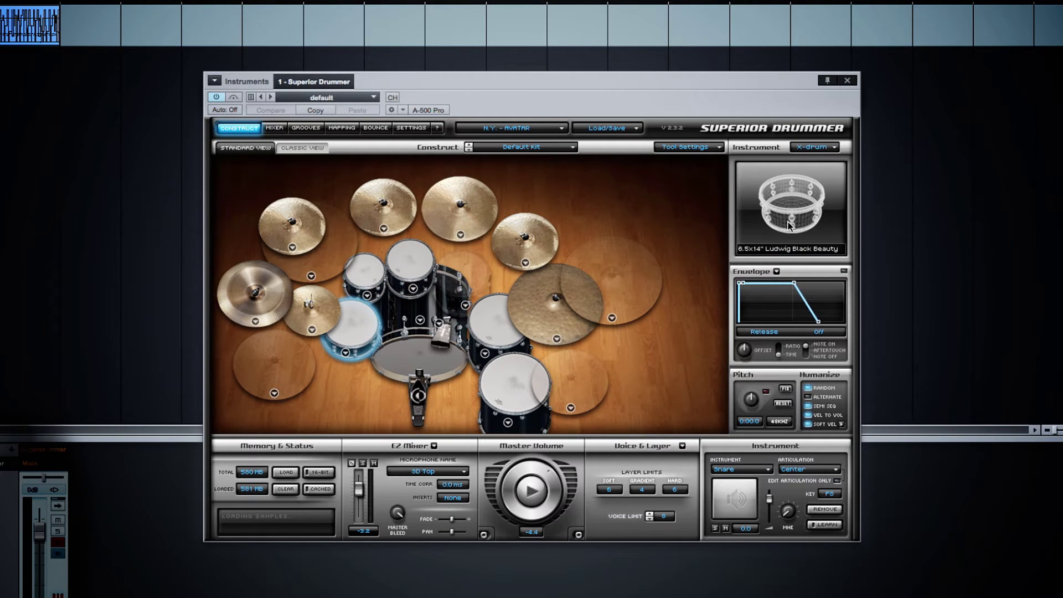
# - Add a new X-drum as a N.Y. - ALLAIRE snare using the Low Tuned piece
pyautogui.click(819, 147)
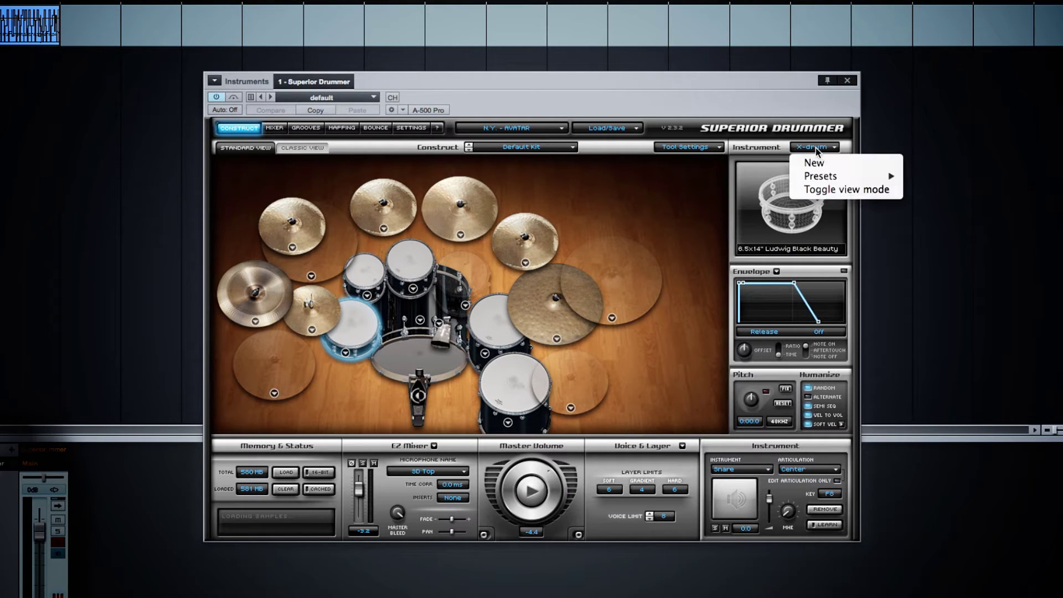
pyautogui.click(815, 164)
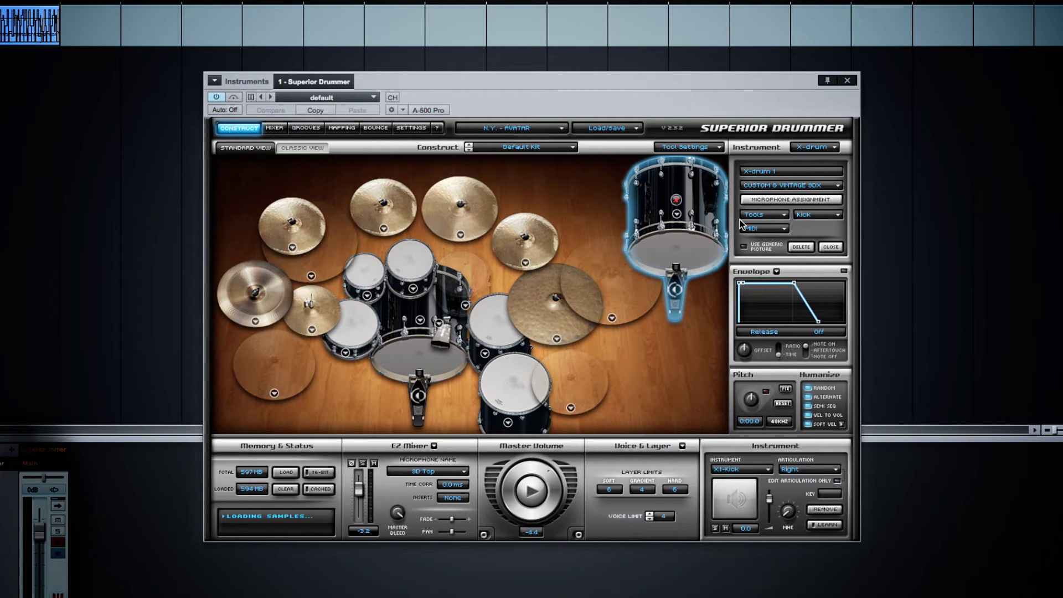
pyautogui.click(796, 186)
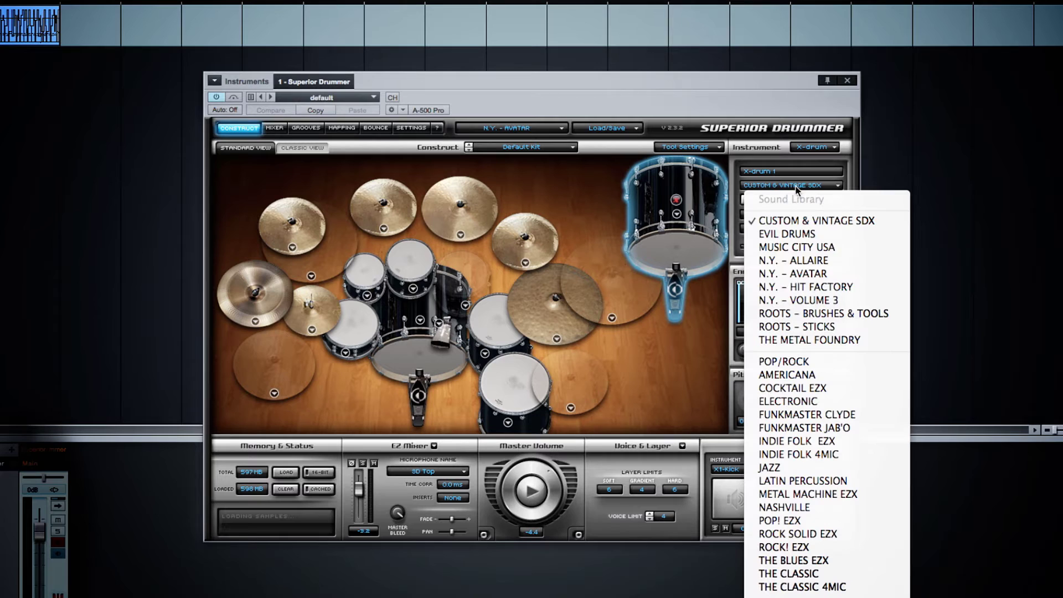
pyautogui.click(802, 262)
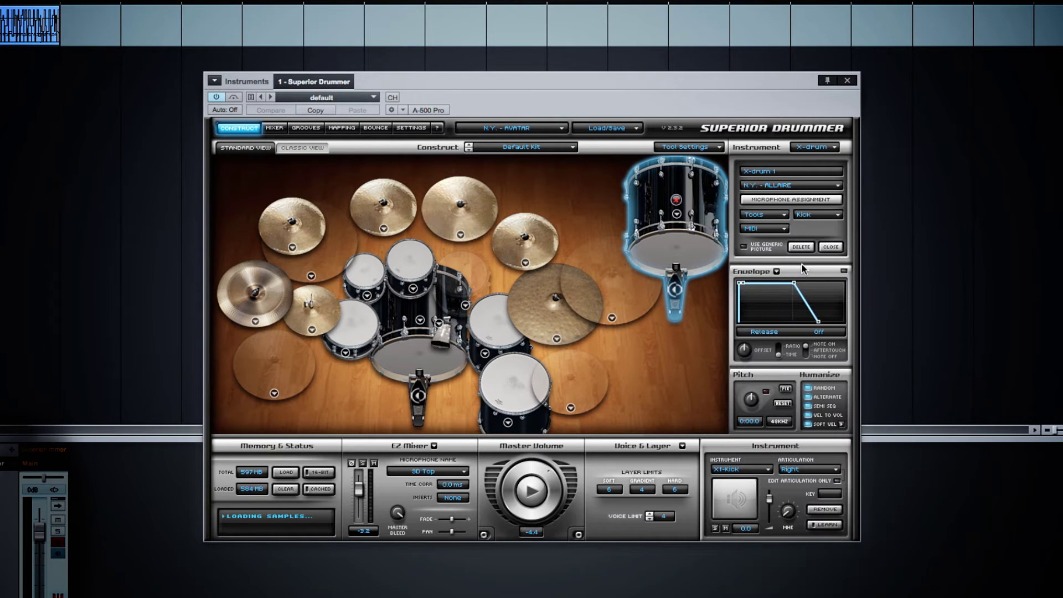
pyautogui.click(818, 215)
pyautogui.click(822, 261)
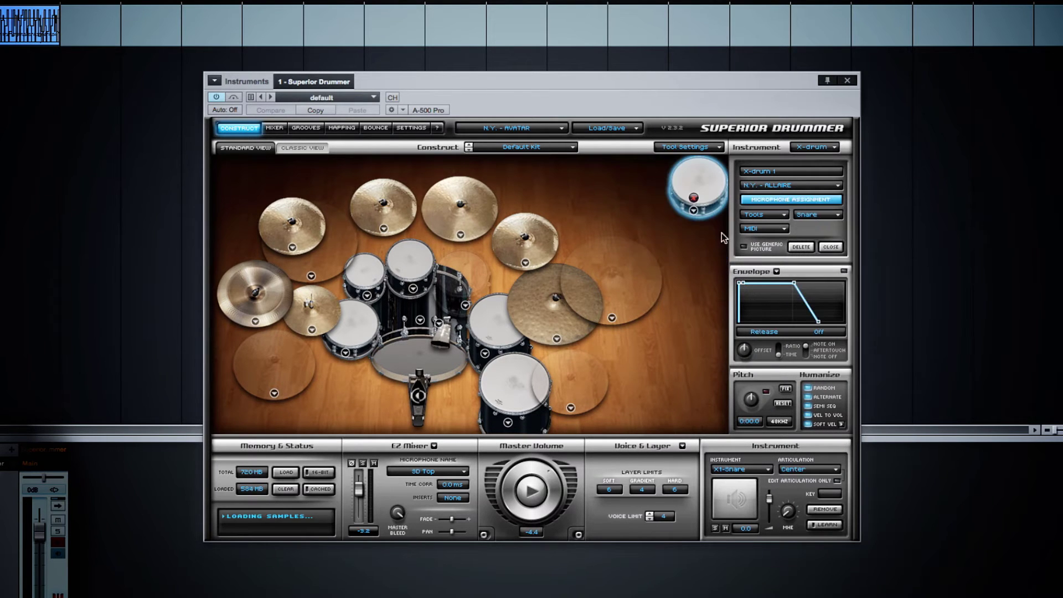
pyautogui.click(693, 210)
pyautogui.click(708, 309)
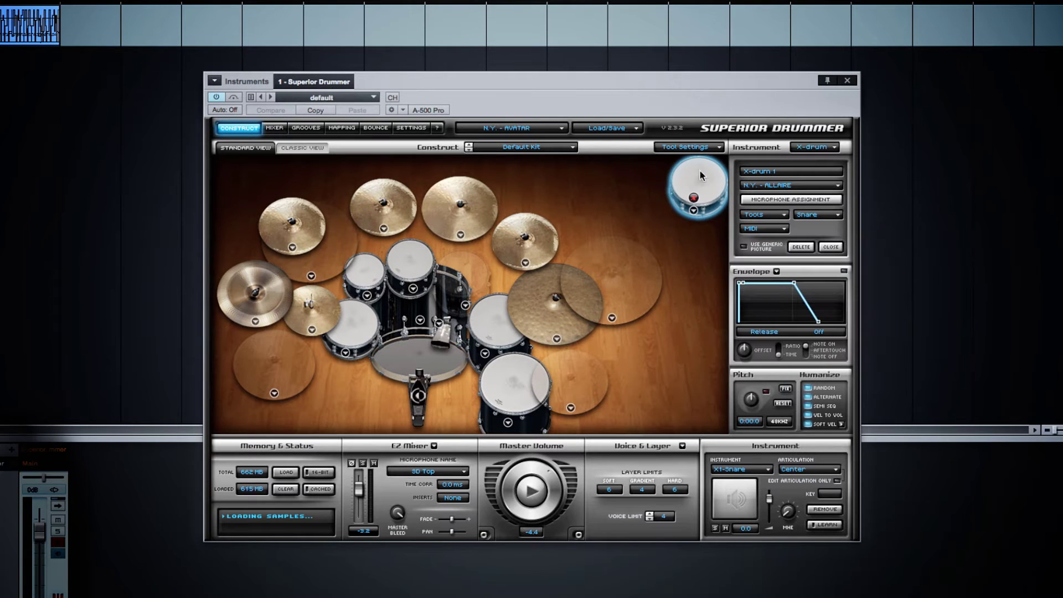
# - Check the X-drum's tool and MIDI note options, then accept its microphone assignment
pyautogui.click(752, 213)
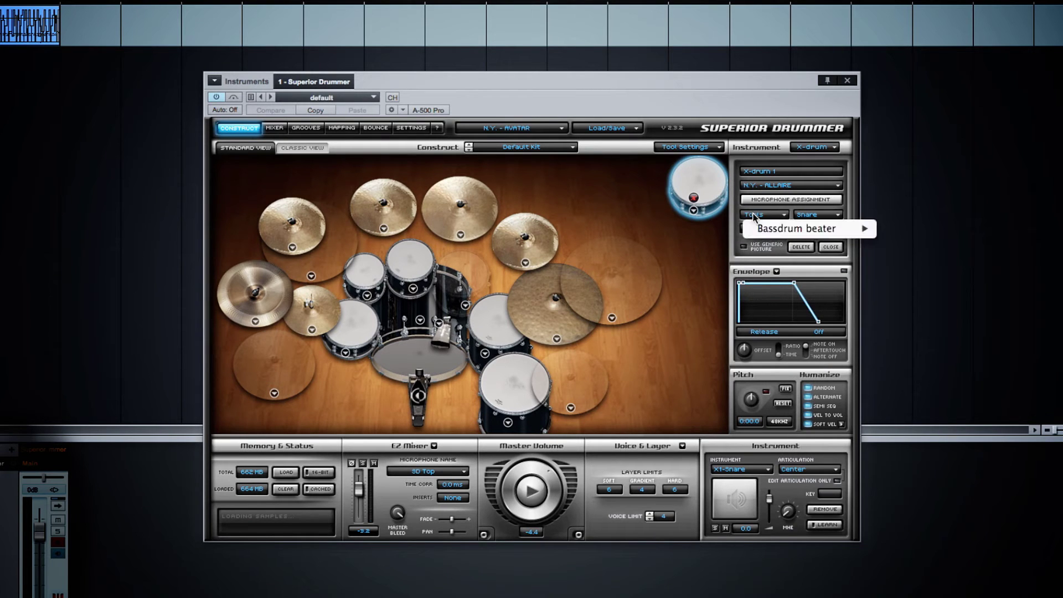
pyautogui.click(772, 229)
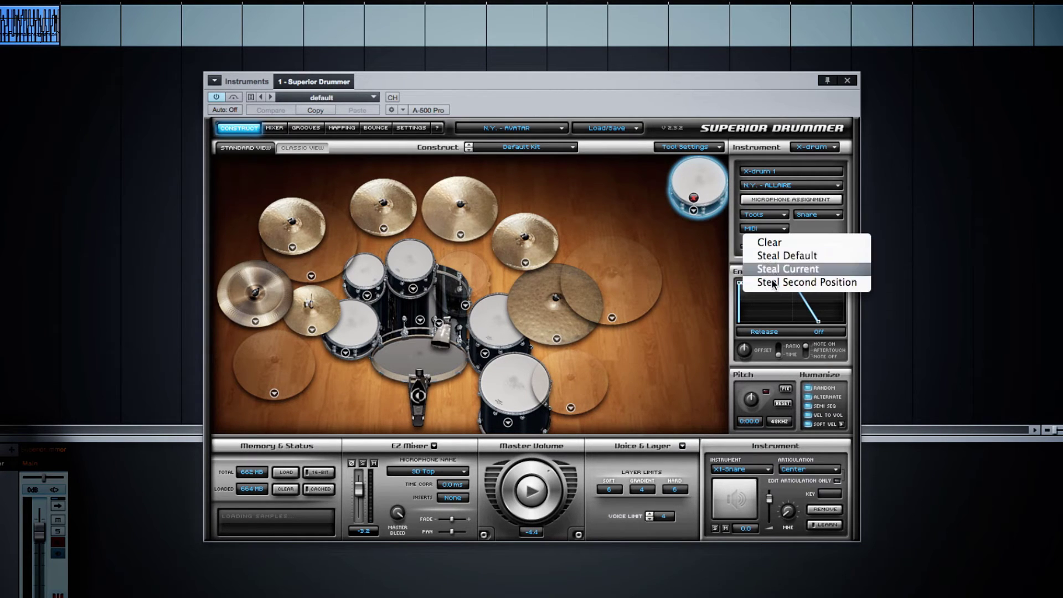
pyautogui.click(802, 221)
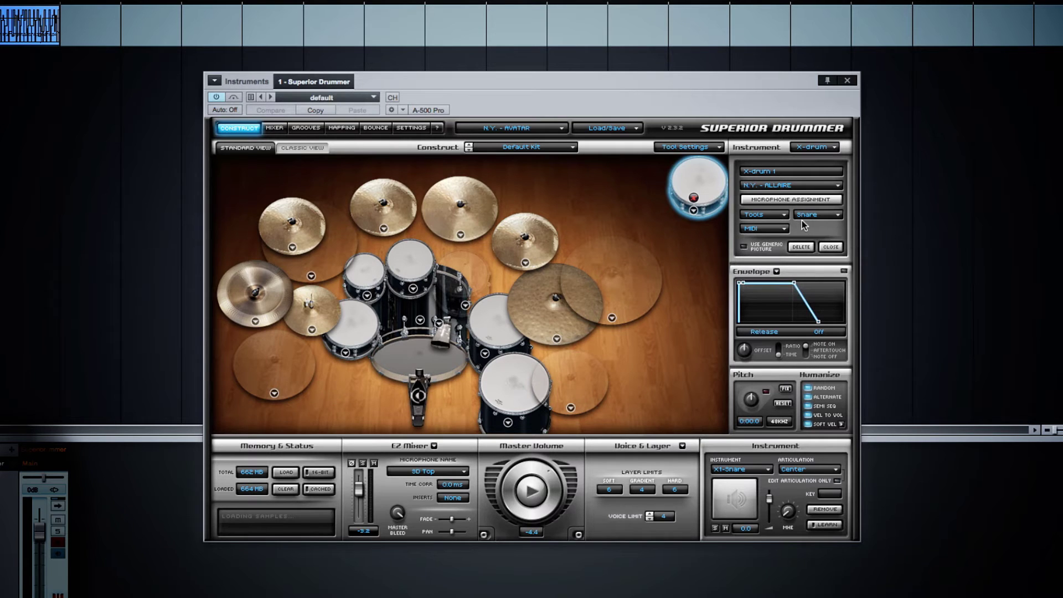
pyautogui.click(791, 200)
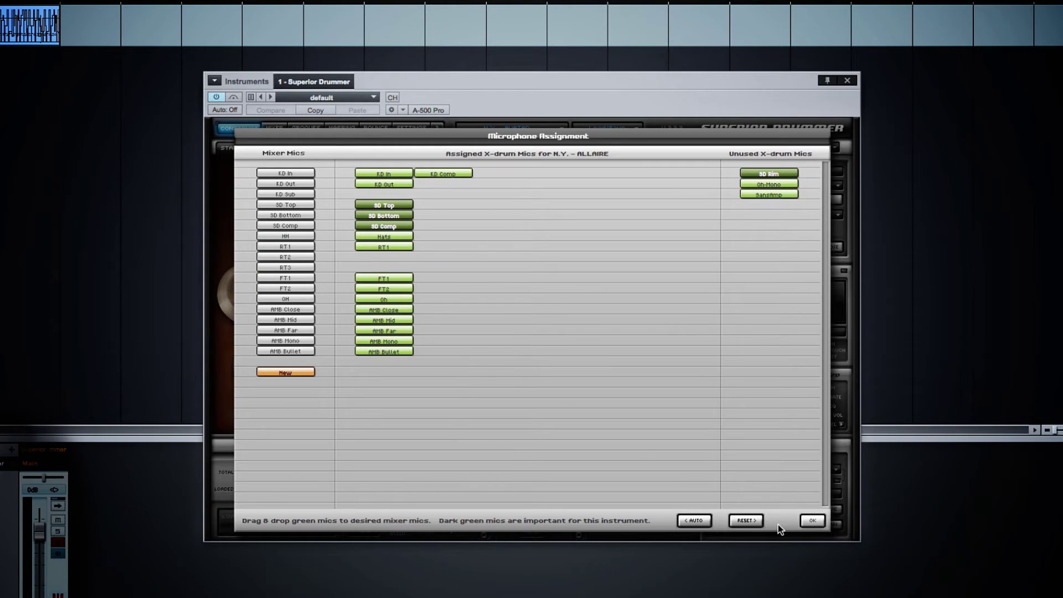
pyautogui.click(812, 521)
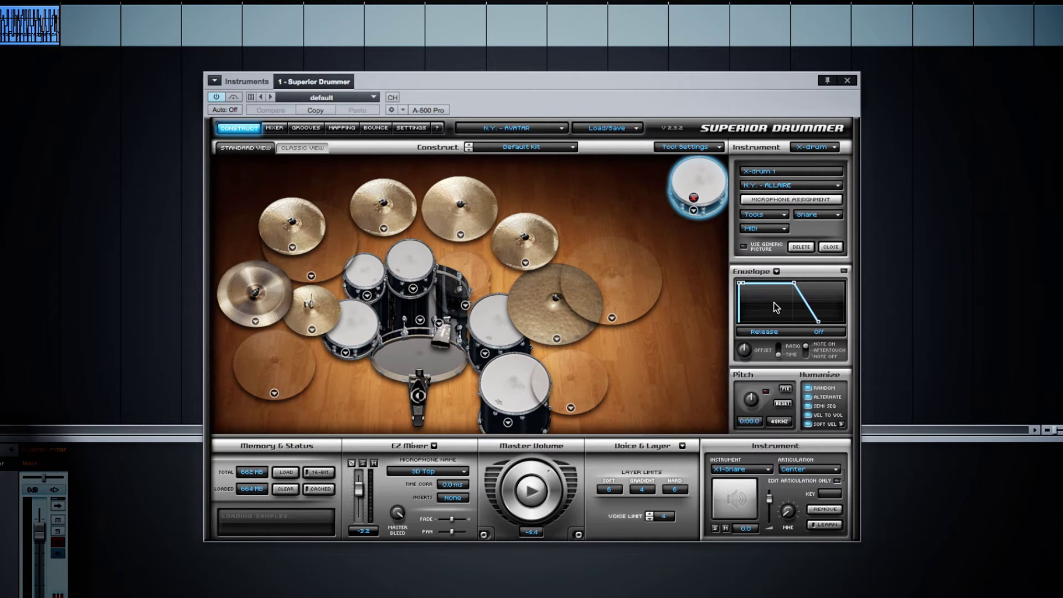
# - Inspect the snare and kick, then select and audition the 18" Sabian HHX Evolution Crash
pyautogui.click(399, 347)
pyautogui.click(357, 324)
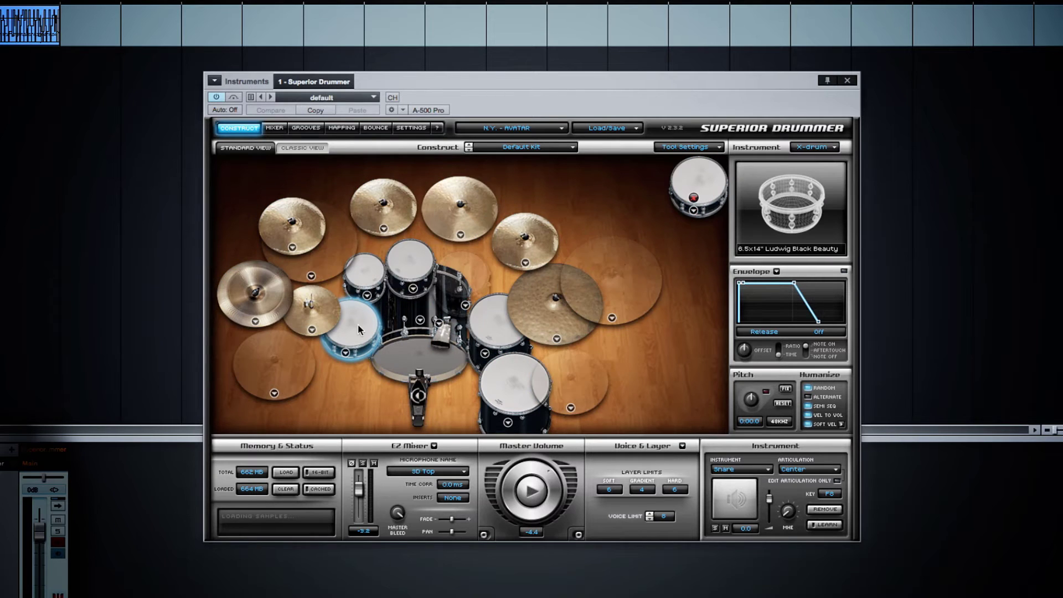
pyautogui.click(399, 360)
pyautogui.click(346, 353)
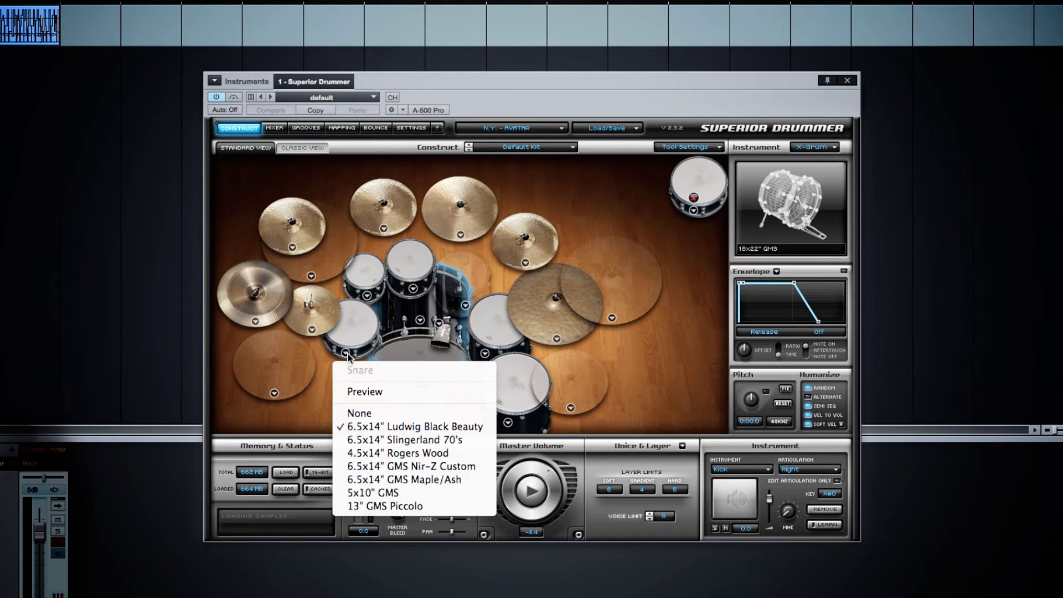
pyautogui.click(318, 371)
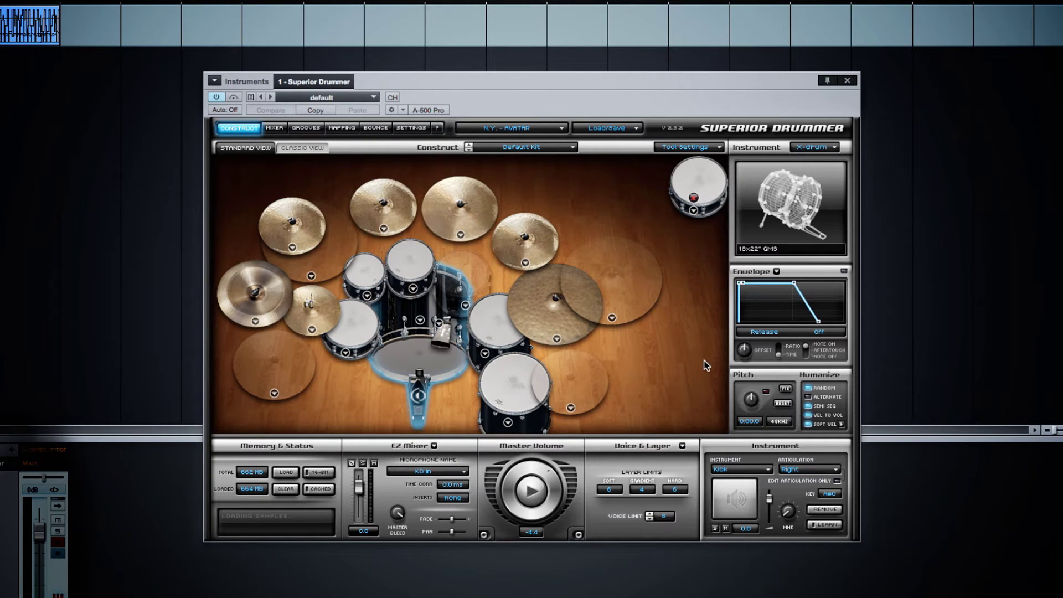
pyautogui.click(506, 242)
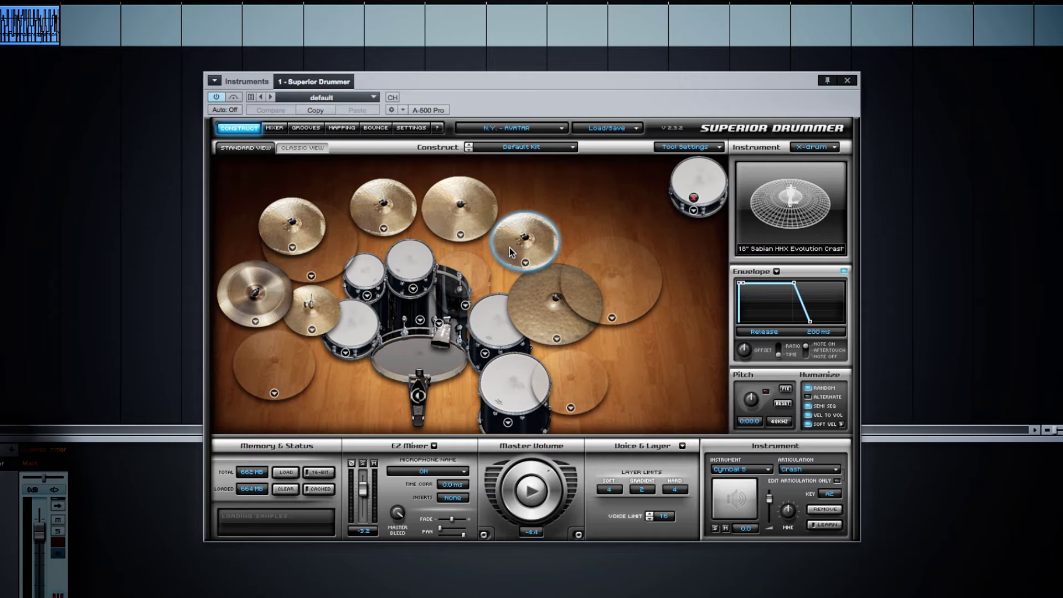
pyautogui.click(510, 248)
pyautogui.click(513, 250)
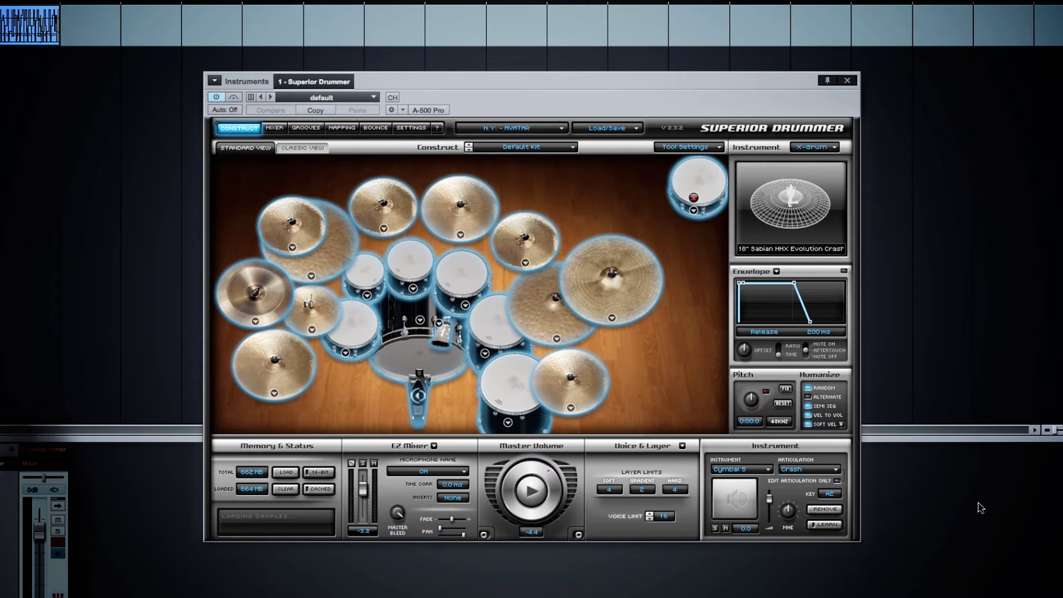
# - Nudge the kick's pitch up slightly, then reset it to 0.000
pyautogui.click(419, 355)
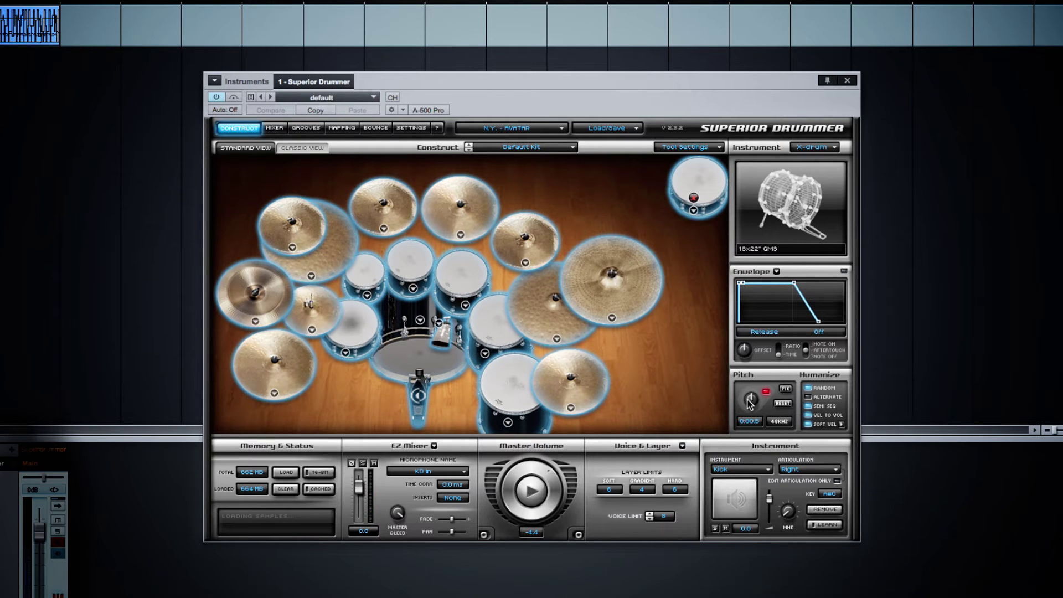
pyautogui.moveTo(751, 403); pyautogui.dragTo(748, 390)
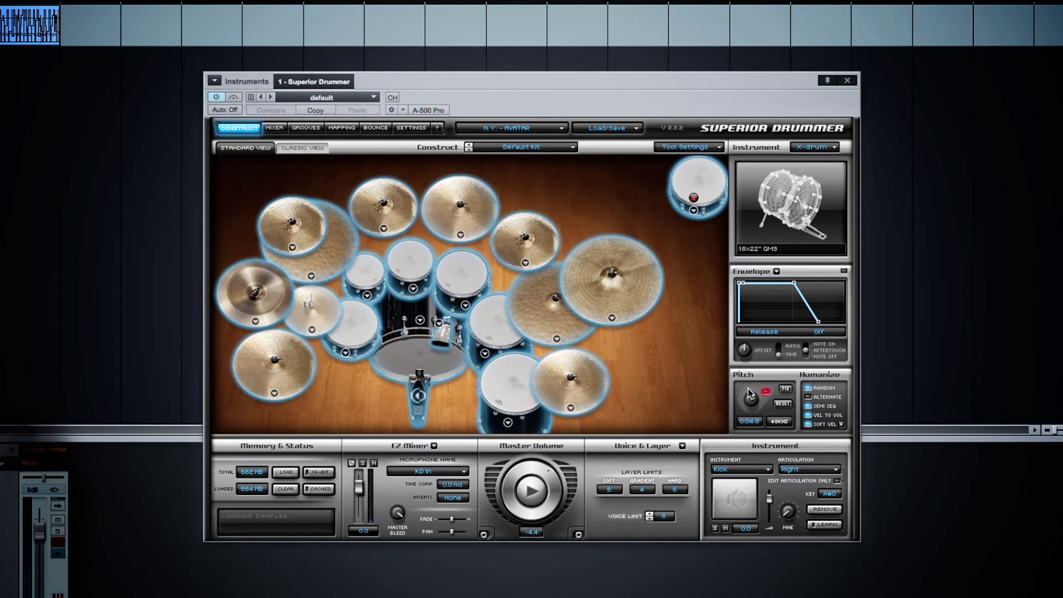
pyautogui.doubleClick(748, 389)
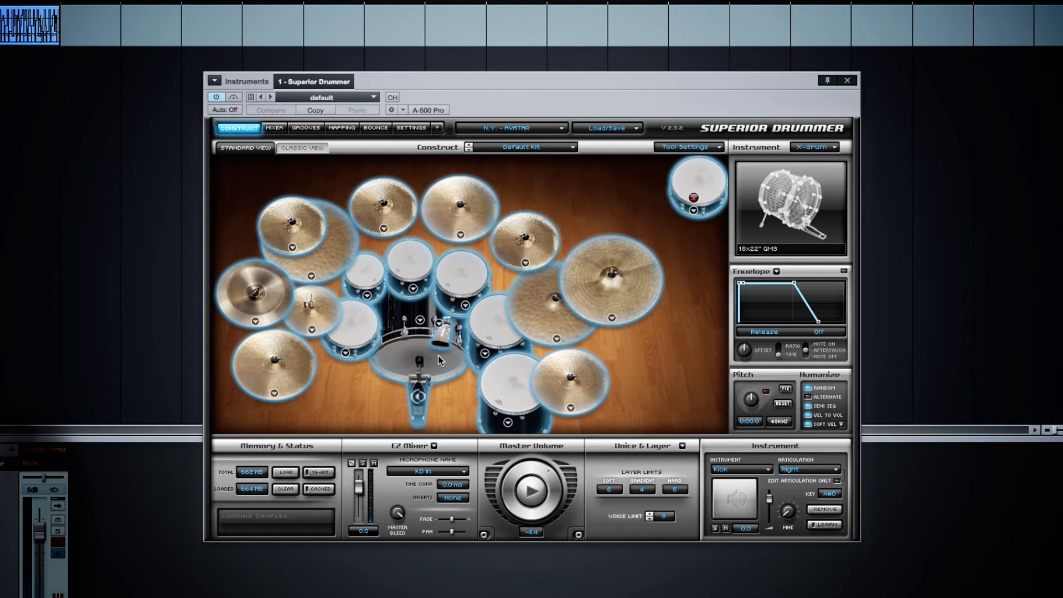
pyautogui.click(352, 324)
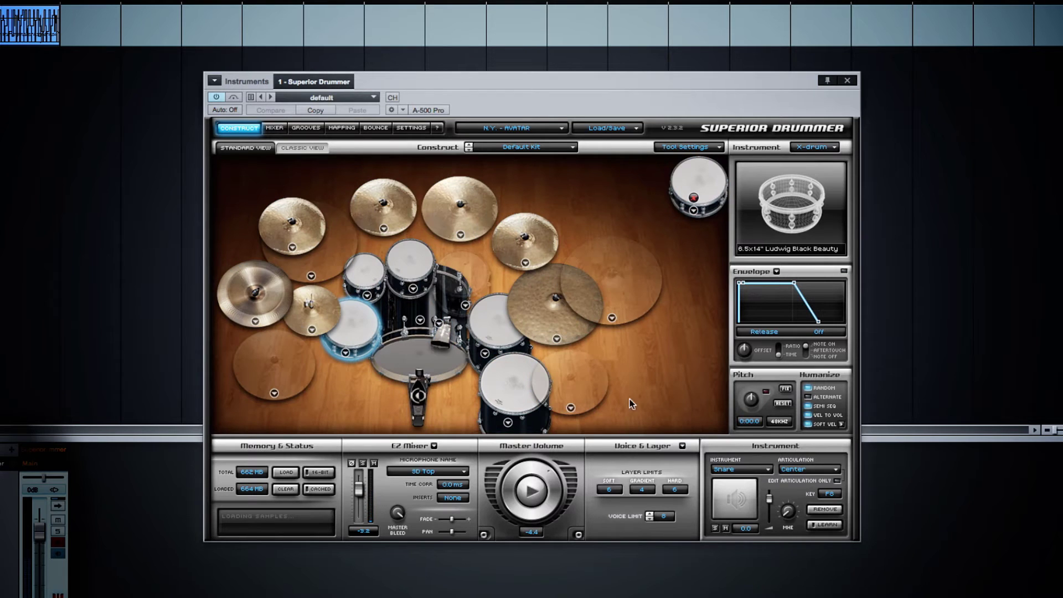
# - Raise the snare's pitch, untick Humanize ALTERNATE, and audition the snare
pyautogui.moveTo(749, 404)
pyautogui.mouseDown()
pyautogui.moveTo(747, 370)
pyautogui.moveTo(754, 429)
pyautogui.moveTo(751, 399)
pyautogui.mouseUp()
pyautogui.click(807, 397)
pyautogui.click(736, 510)
# - Switch the snare articulation to Sidestick and audition it twice
pyautogui.click(802, 469)
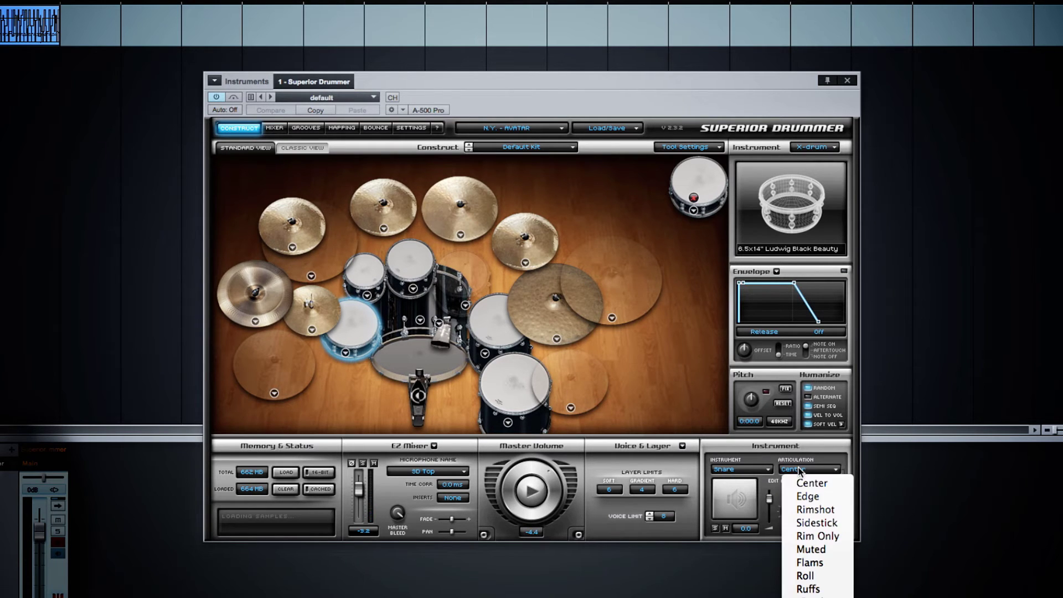
pyautogui.click(806, 522)
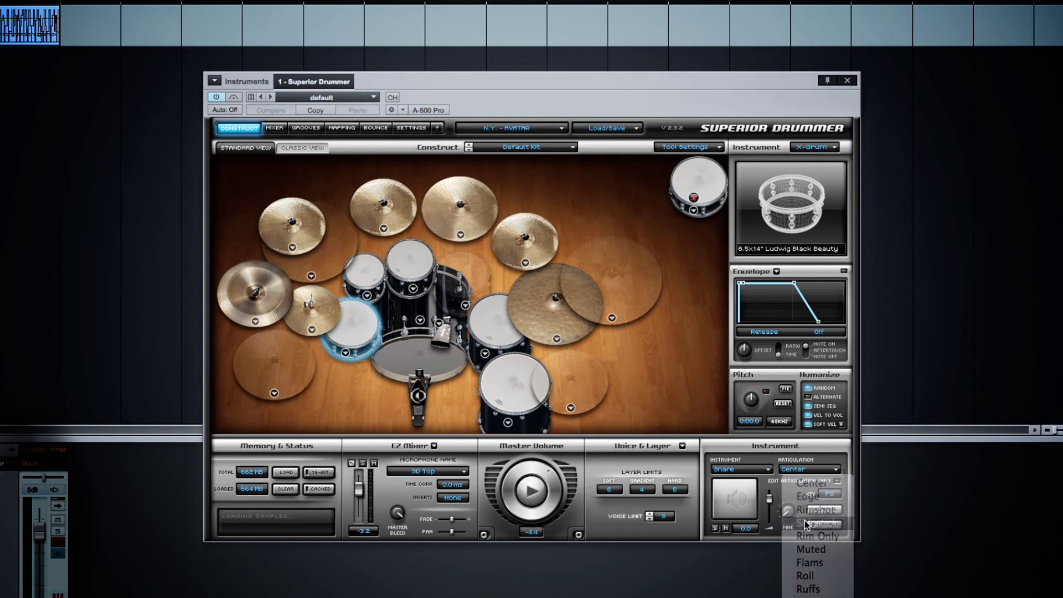
pyautogui.click(734, 509)
pyautogui.click(737, 486)
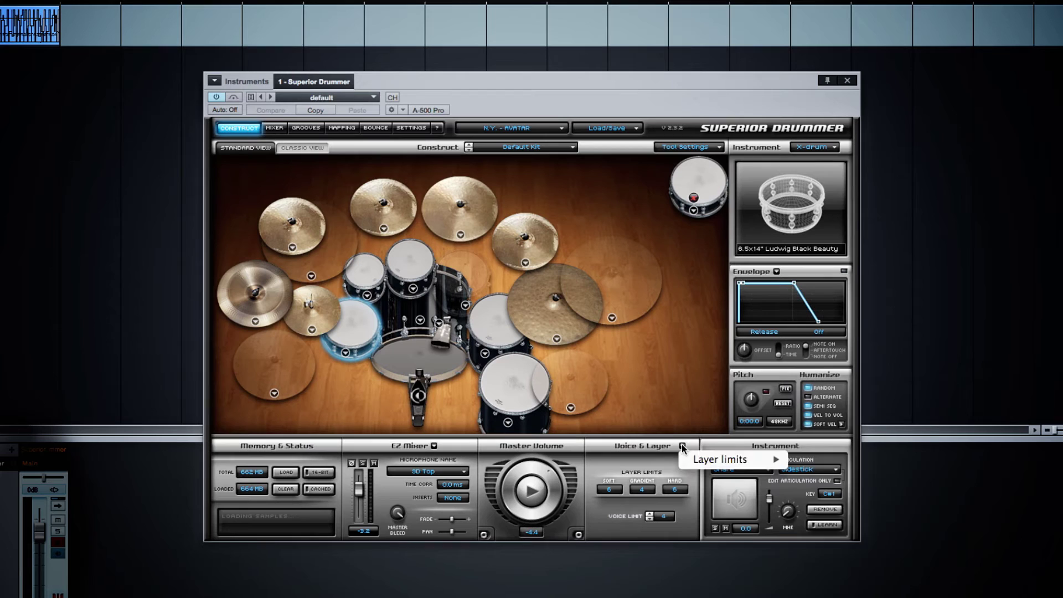
# - Set the Voice & Layer layer limits to Small, then change them to Unlimited
pyautogui.moveTo(720, 460)
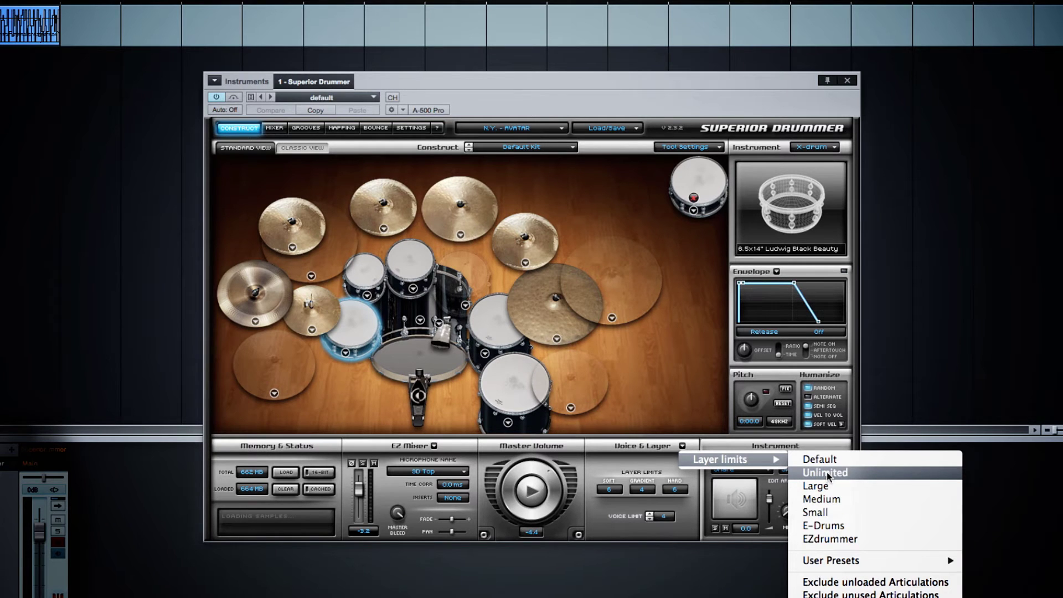
pyautogui.click(833, 514)
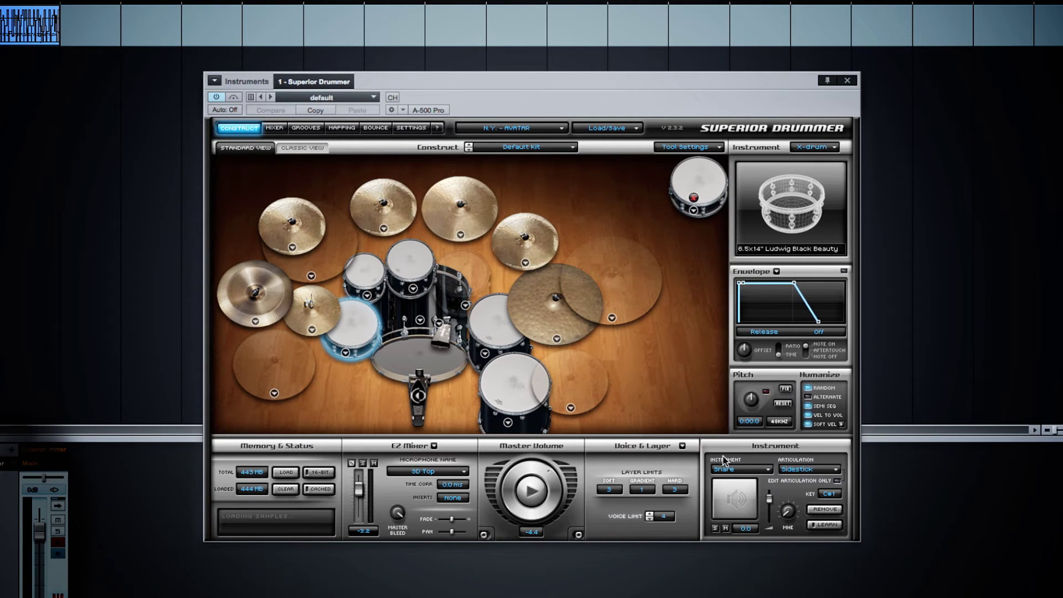
pyautogui.click(682, 446)
pyautogui.moveTo(696, 458)
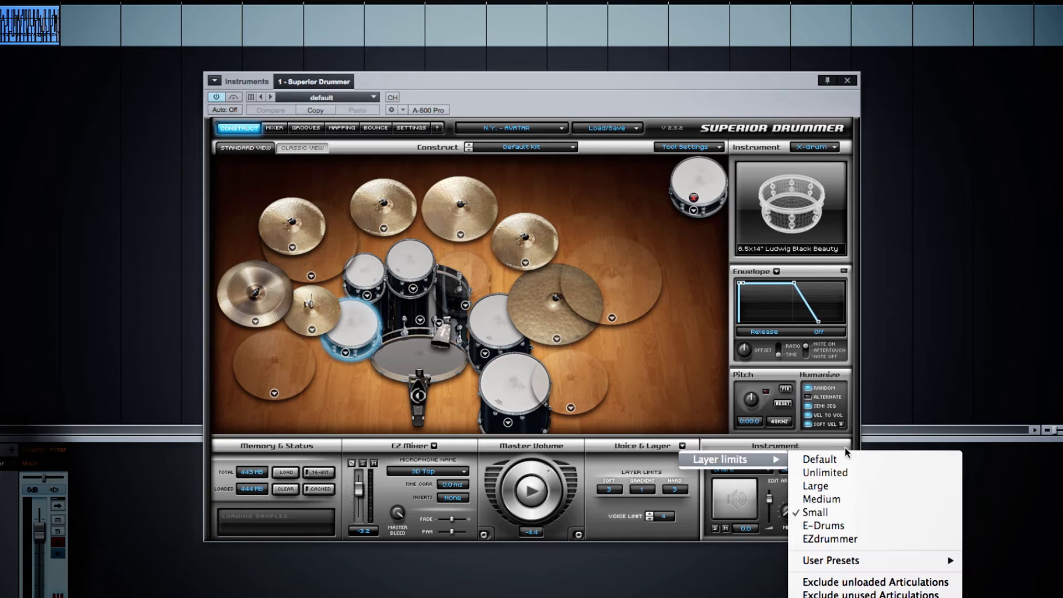
pyautogui.click(853, 474)
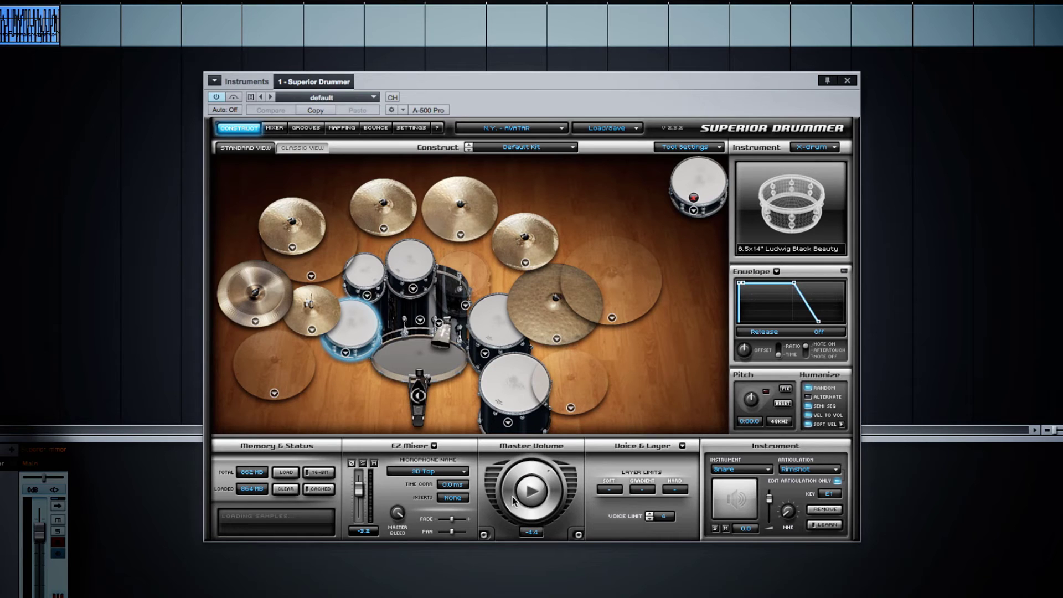
# - Glance at the Grooves library, select both rack toms, the kick and snare, then open Settings
pyautogui.click(309, 128)
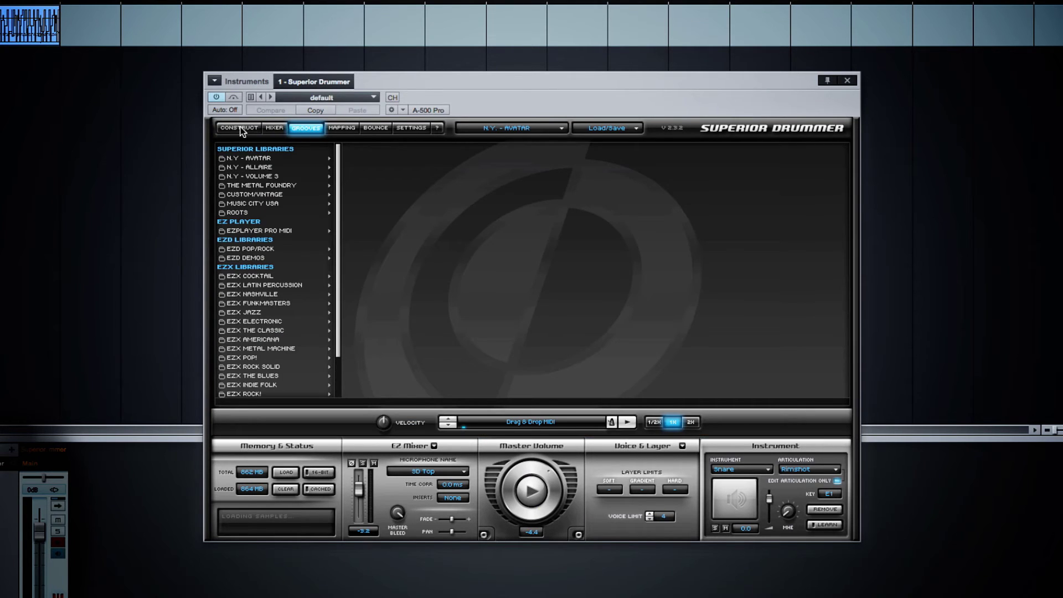
pyautogui.click(236, 127)
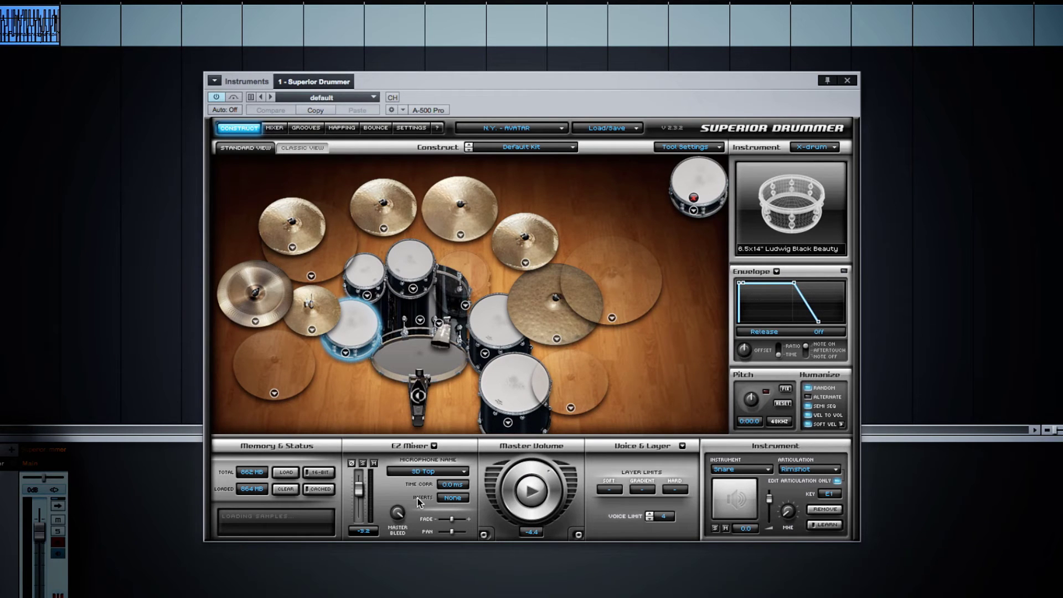
pyautogui.click(368, 278)
pyautogui.click(395, 272)
pyautogui.click(410, 366)
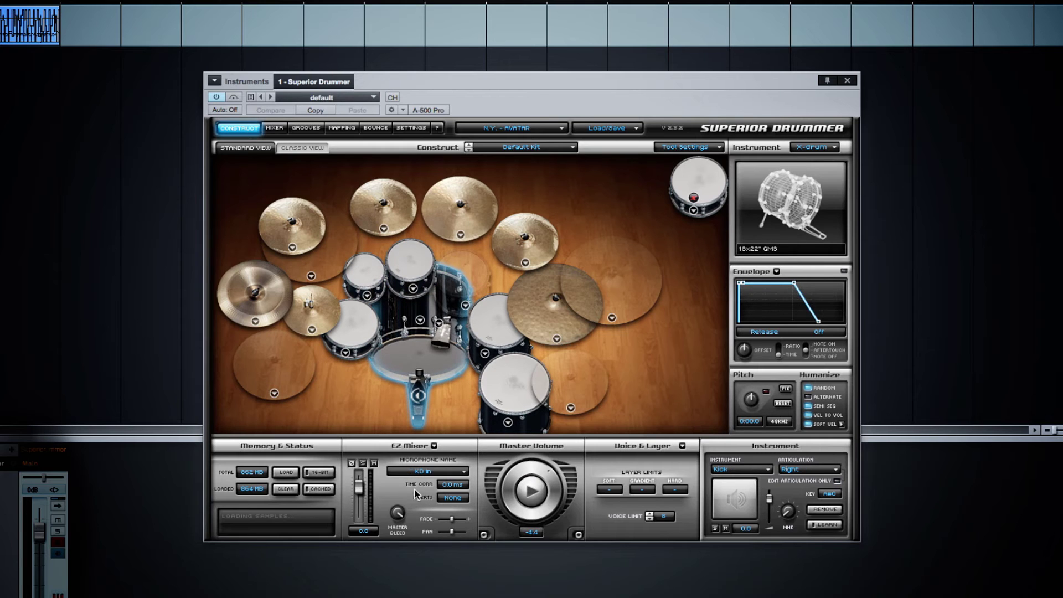
pyautogui.click(360, 327)
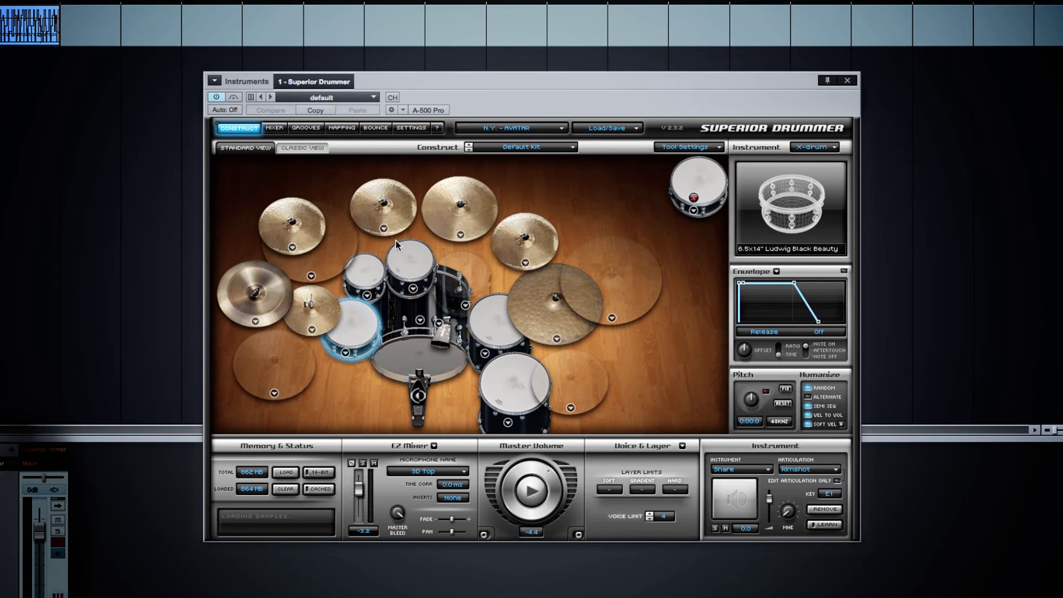
pyautogui.click(412, 128)
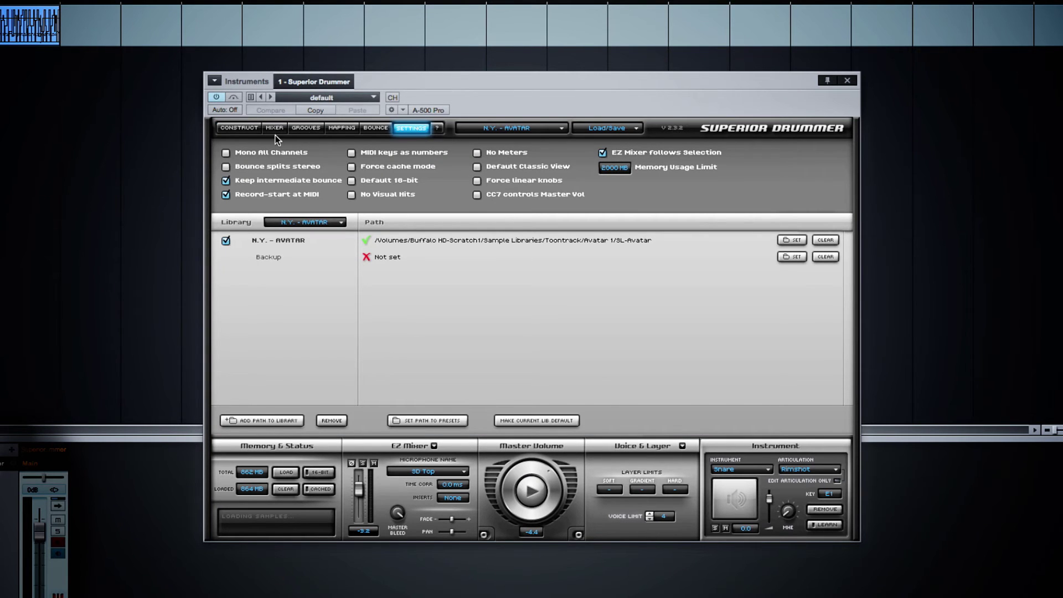
# - Return from Settings to the Construct page showing the Default Kit
pyautogui.click(239, 128)
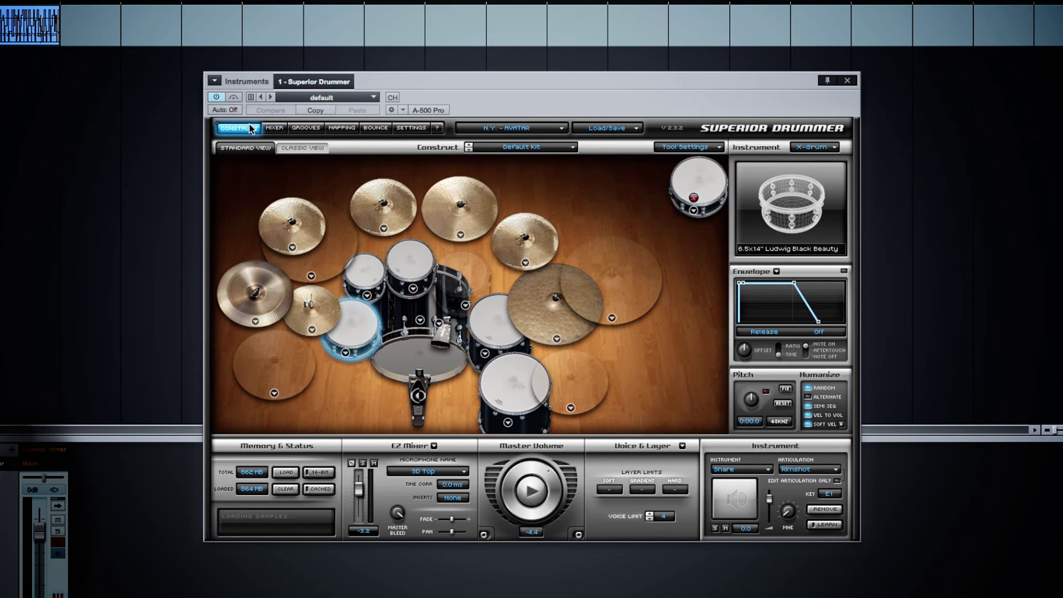
# - Open the Mixer and peek at the drum library list and load/save options without changes
pyautogui.click(272, 129)
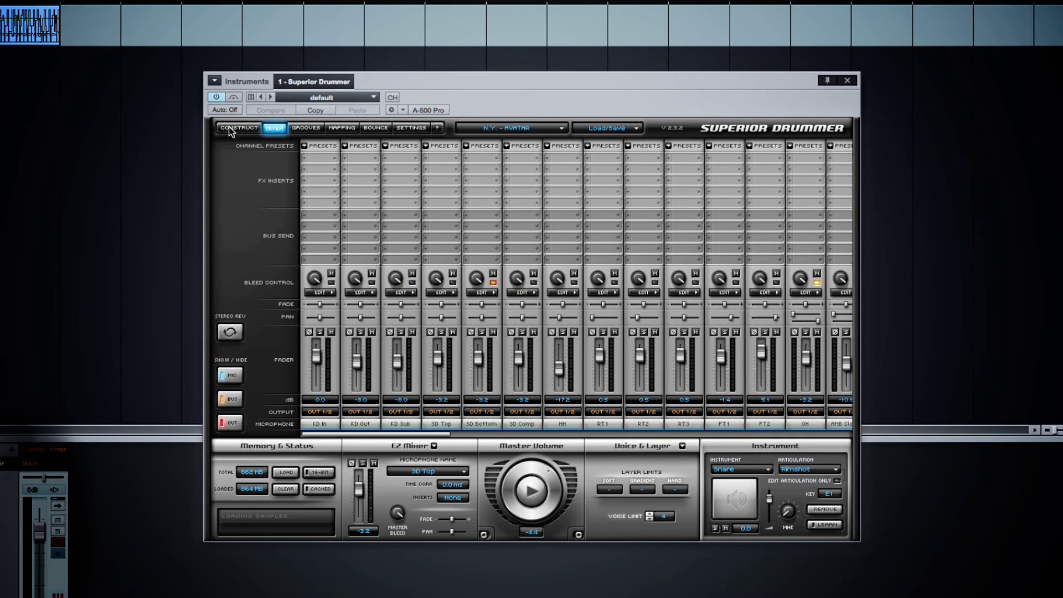
pyautogui.click(231, 129)
pyautogui.click(273, 129)
pyautogui.click(510, 128)
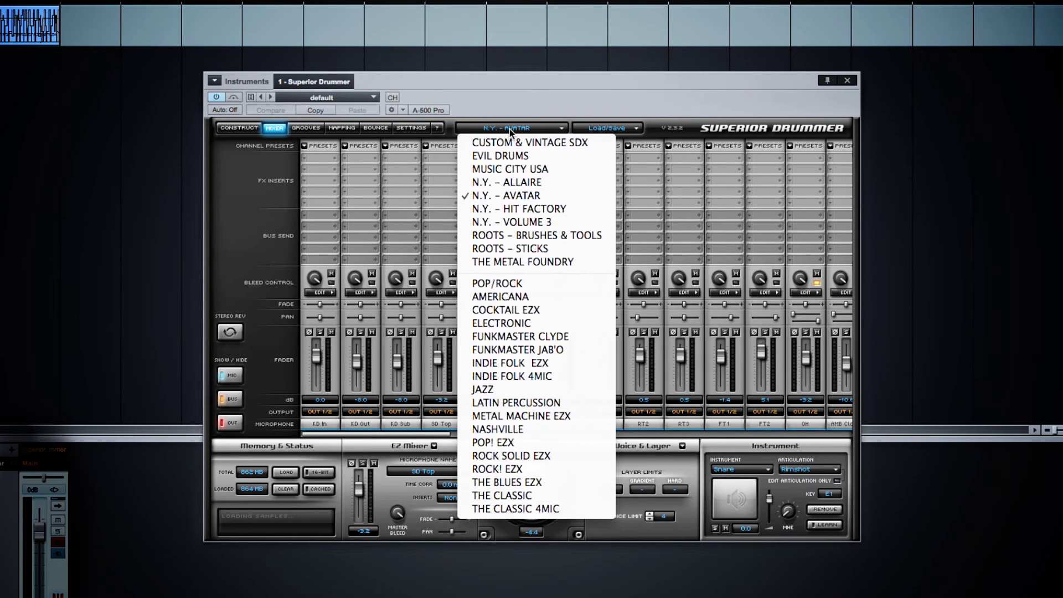
pyautogui.click(637, 129)
pyautogui.click(639, 129)
pyautogui.click(668, 123)
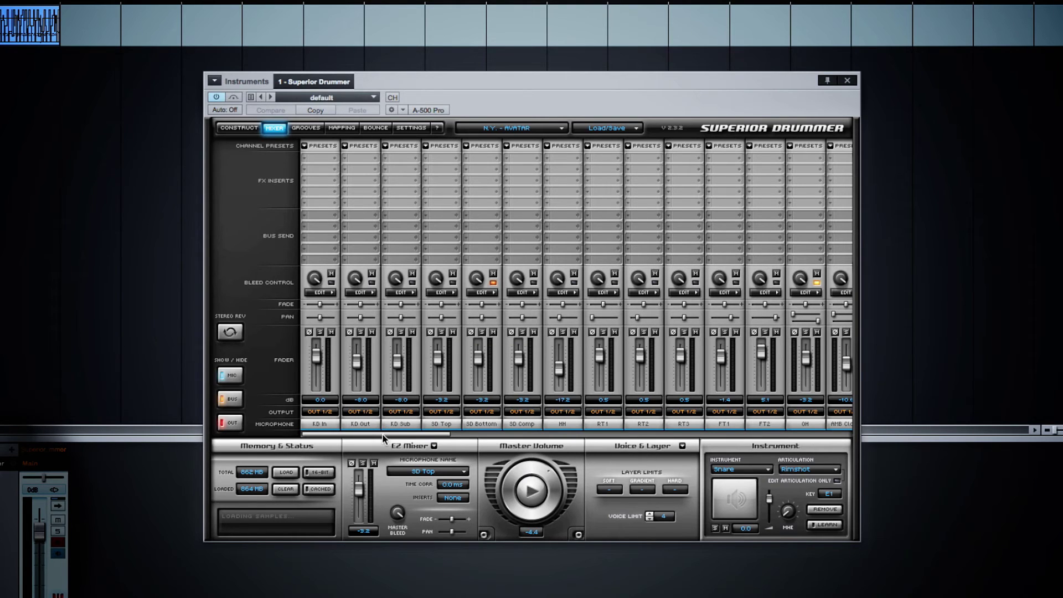
# - Add a Filters insert and a Bus 1/2 send to the KD In channel
pyautogui.click(320, 157)
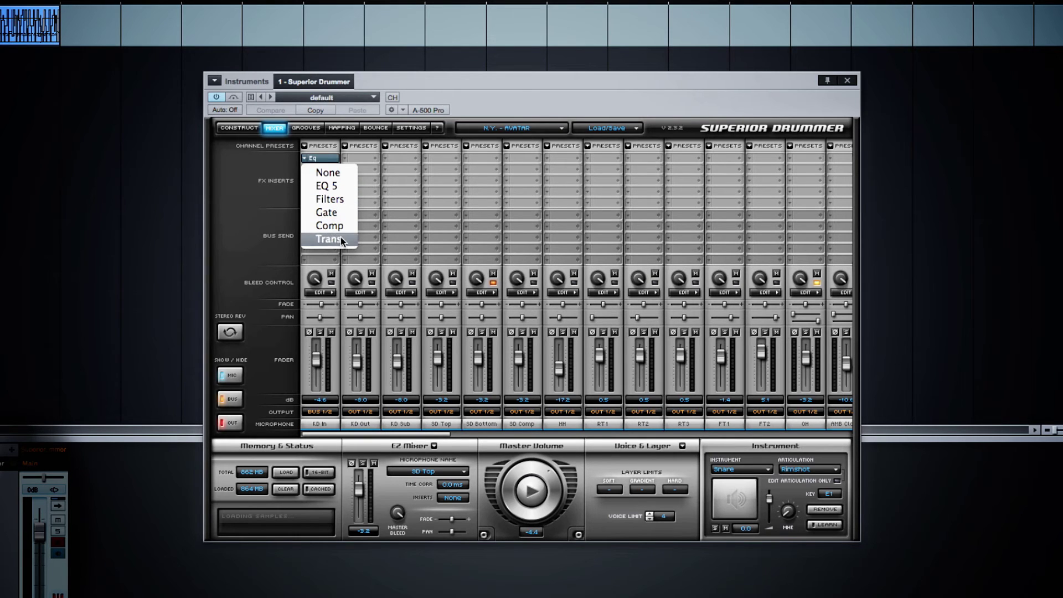
pyautogui.click(327, 199)
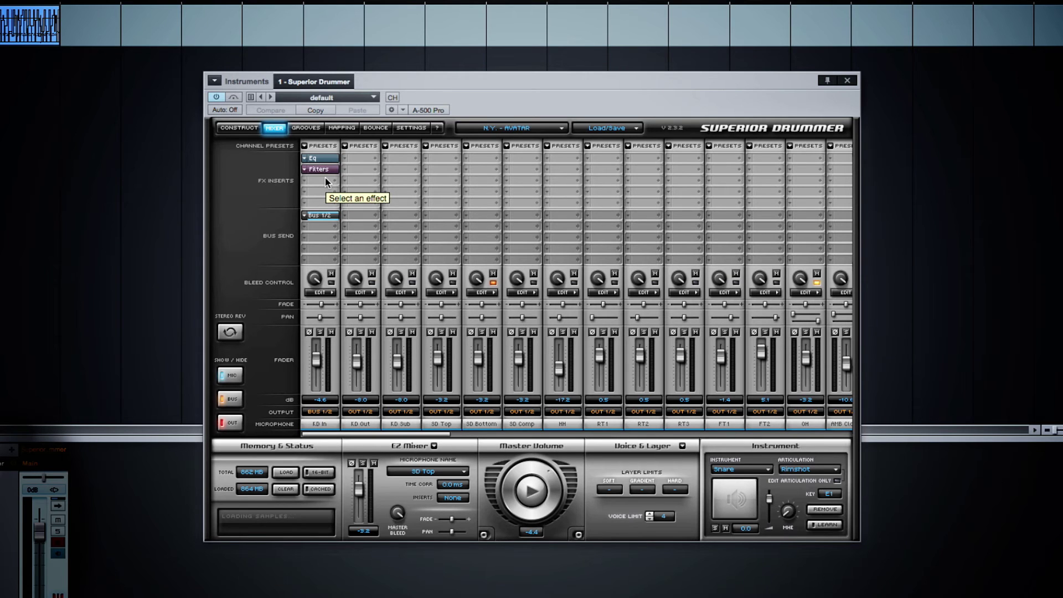
pyautogui.click(305, 144)
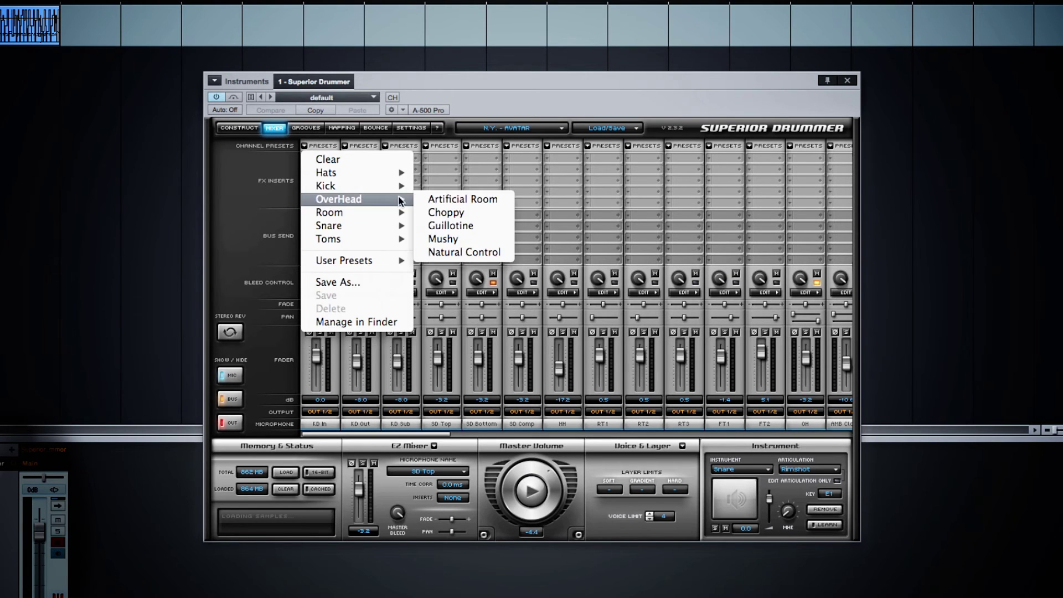
pyautogui.click(263, 231)
pyautogui.click(307, 216)
pyautogui.click(307, 215)
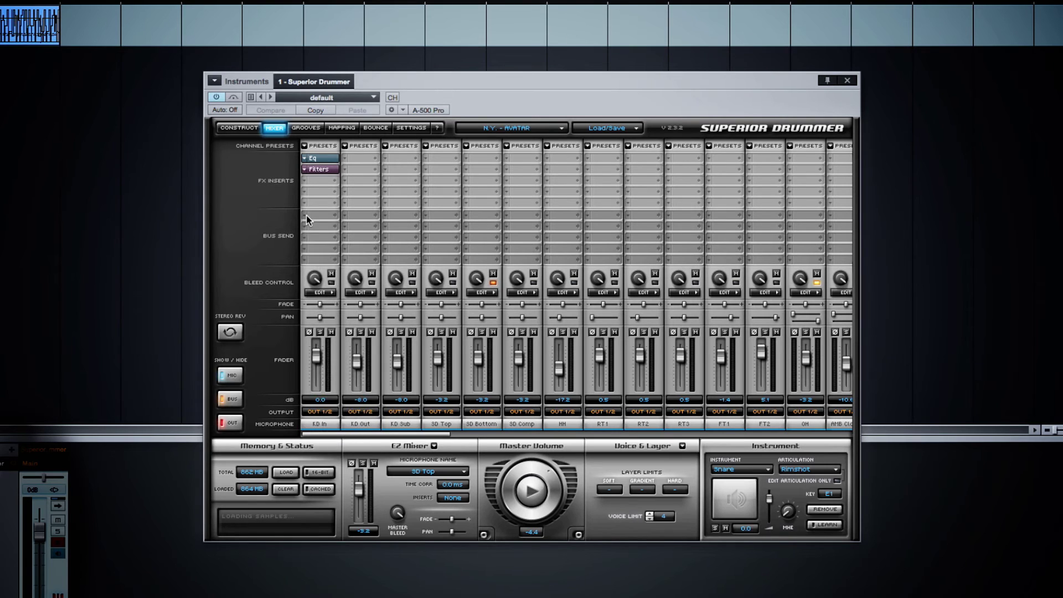
pyautogui.click(307, 214)
pyautogui.click(323, 233)
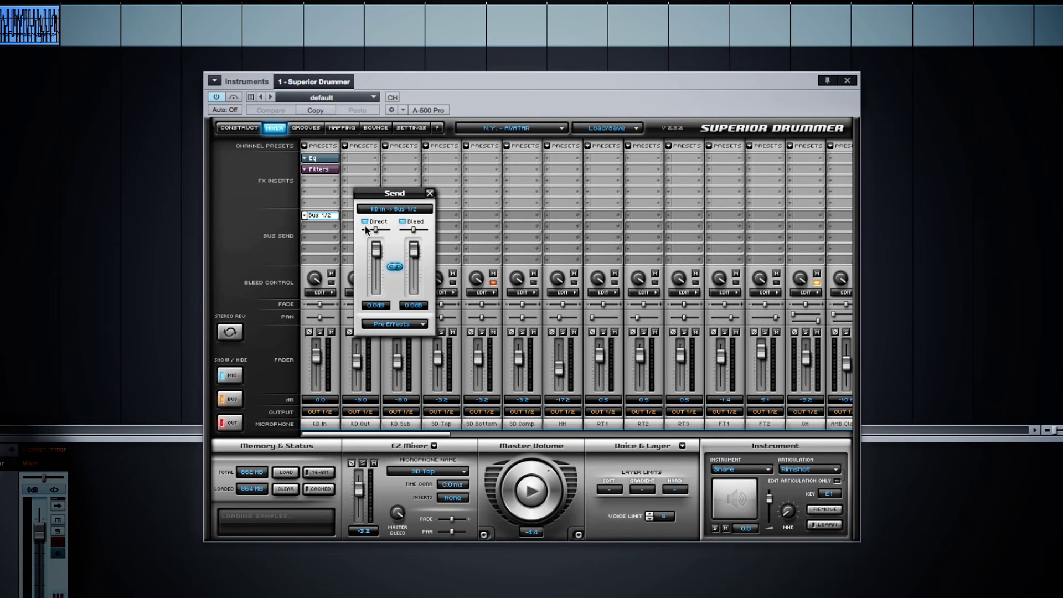
pyautogui.click(429, 193)
# - Route the KD In channel's output to Bus 1/2
pyautogui.click(319, 413)
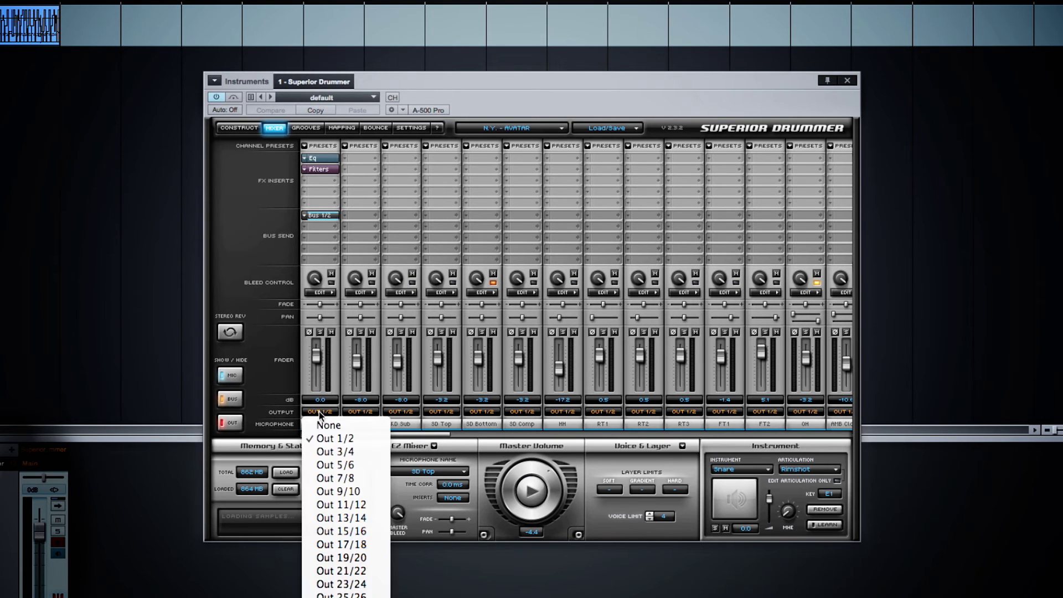
pyautogui.click(343, 590)
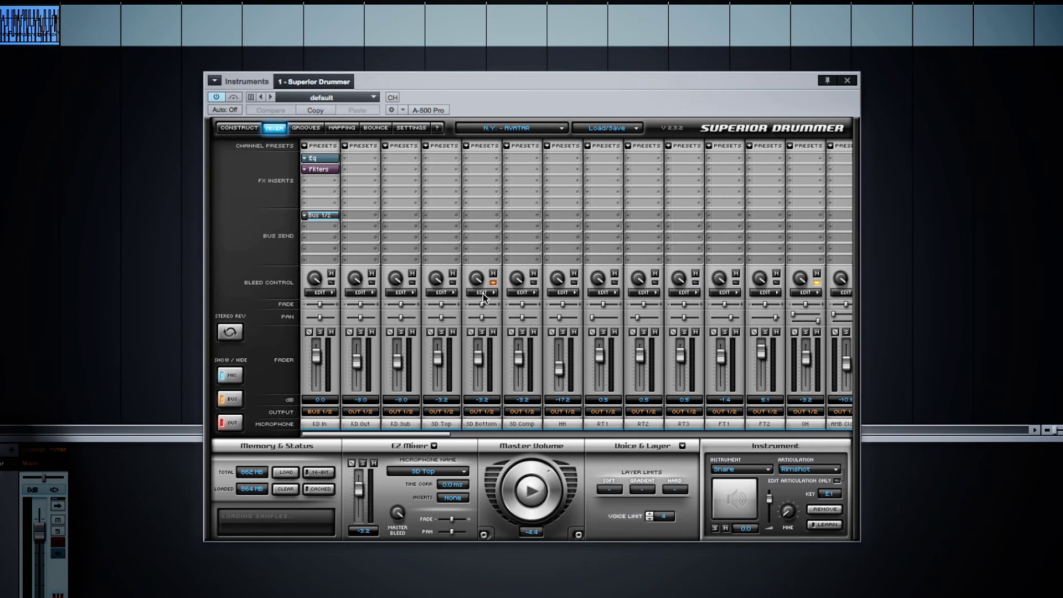
pyautogui.hscroll(5, 504, 302)
# - Lower the hi-hat bleed in the OH channel to about -10.3 dB
pyautogui.click(504, 292)
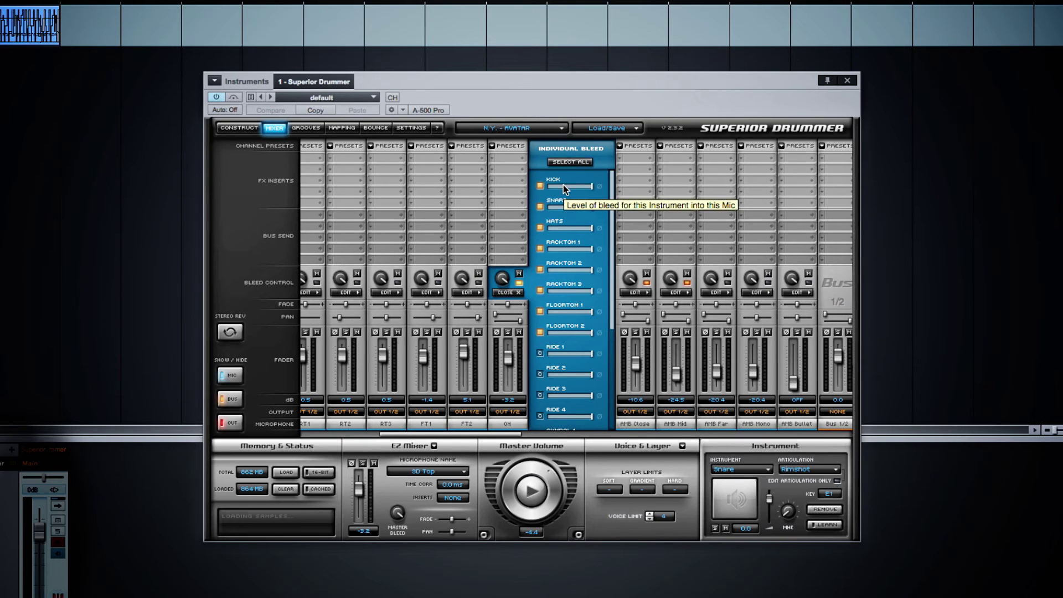
pyautogui.moveTo(592, 228); pyautogui.dragTo(580, 229)
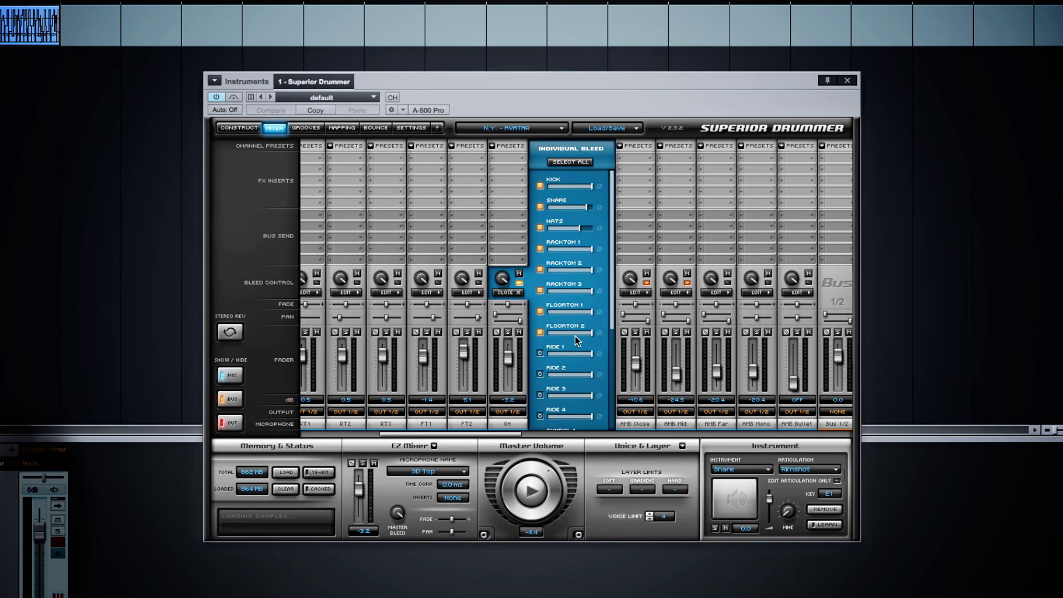
pyautogui.click(518, 292)
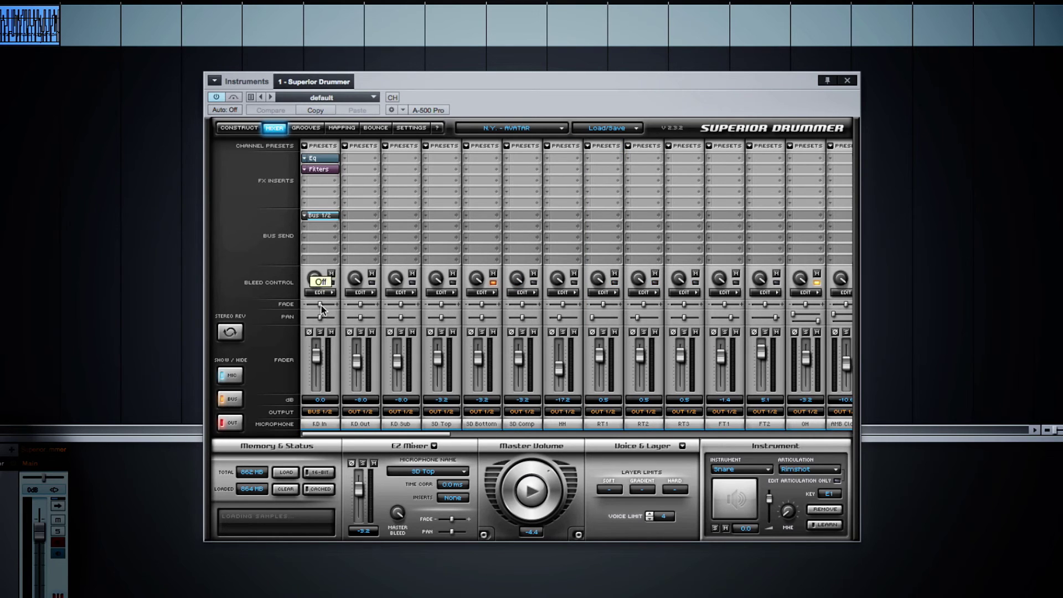
# - Pan KD In slightly left, invert its phase, keep its output on Bus 1/2, then go to Grooves
pyautogui.moveTo(320, 318); pyautogui.dragTo(318, 317)
pyautogui.click(310, 333)
pyautogui.scroll(-3, 318, 359)
pyautogui.click(320, 412)
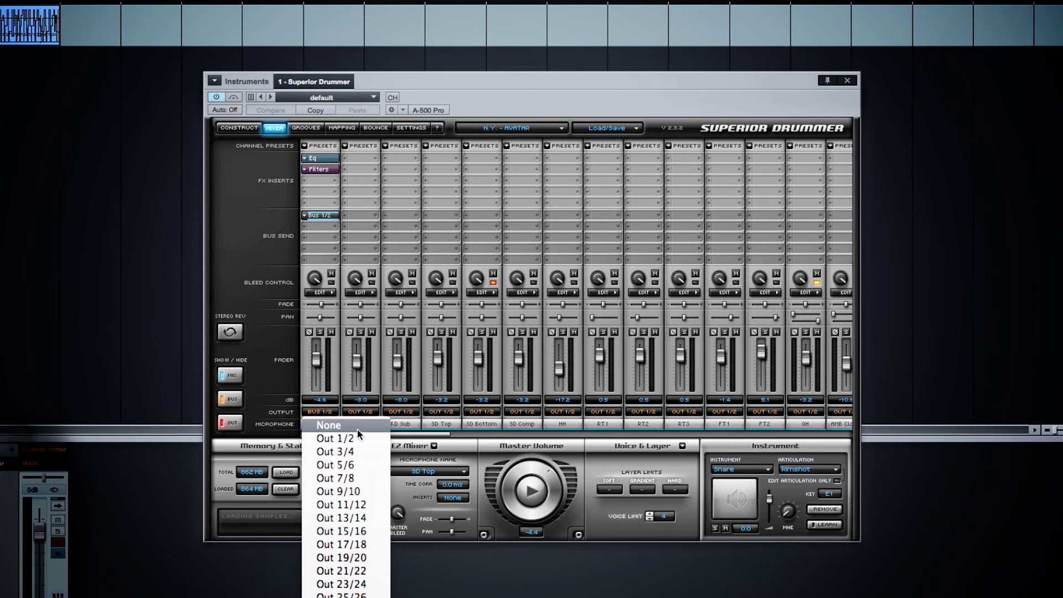
pyautogui.click(290, 403)
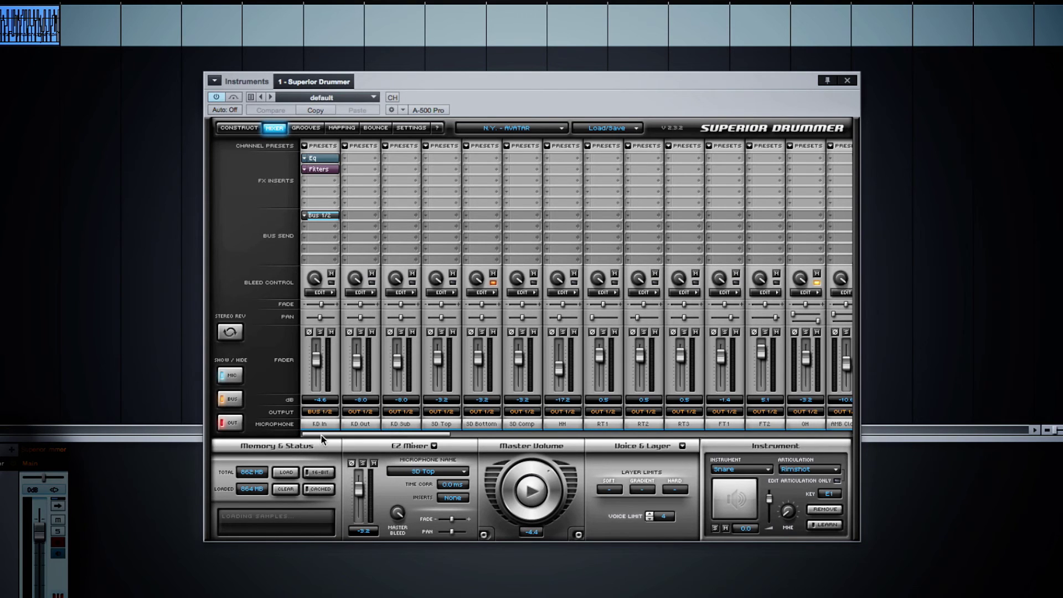
pyautogui.click(306, 128)
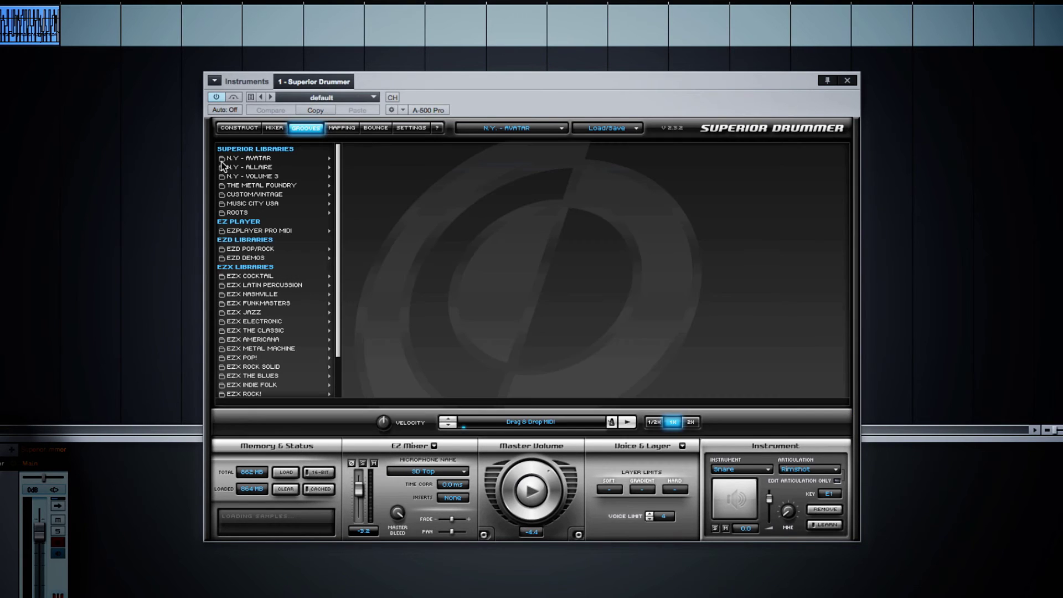
# - Choose the N.Y - AVATAR groove Variation 01, preview it, and set it to 2X
pyautogui.click(272, 160)
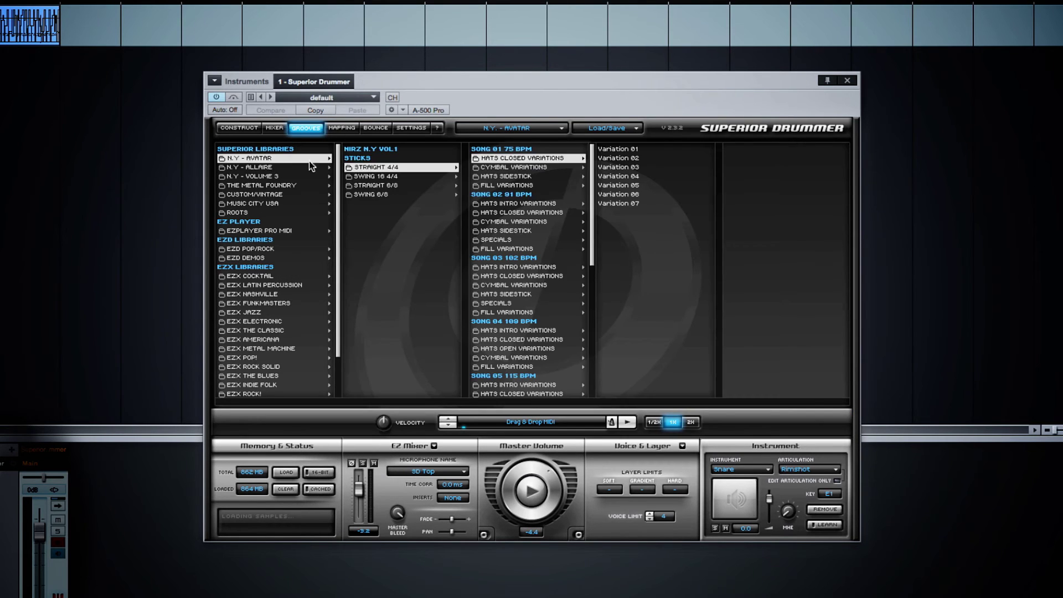
pyautogui.click(625, 150)
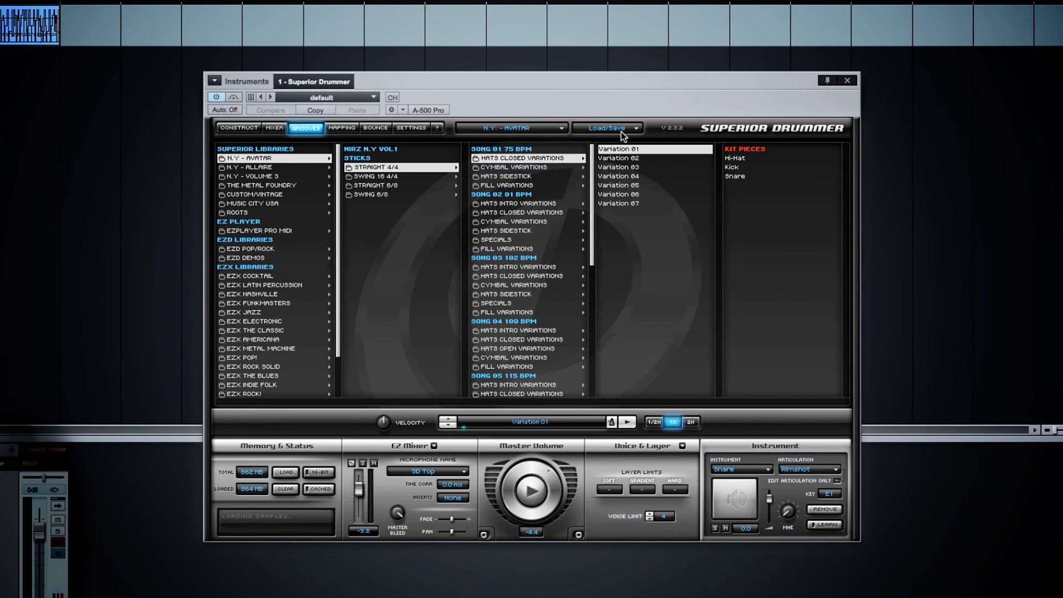
pyautogui.click(530, 491)
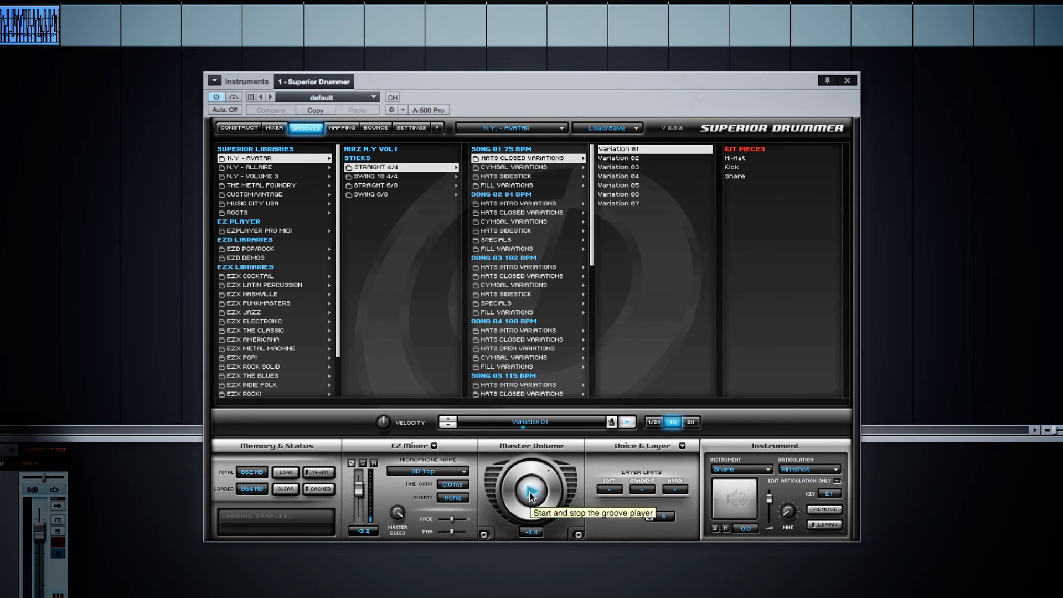
pyautogui.click(529, 493)
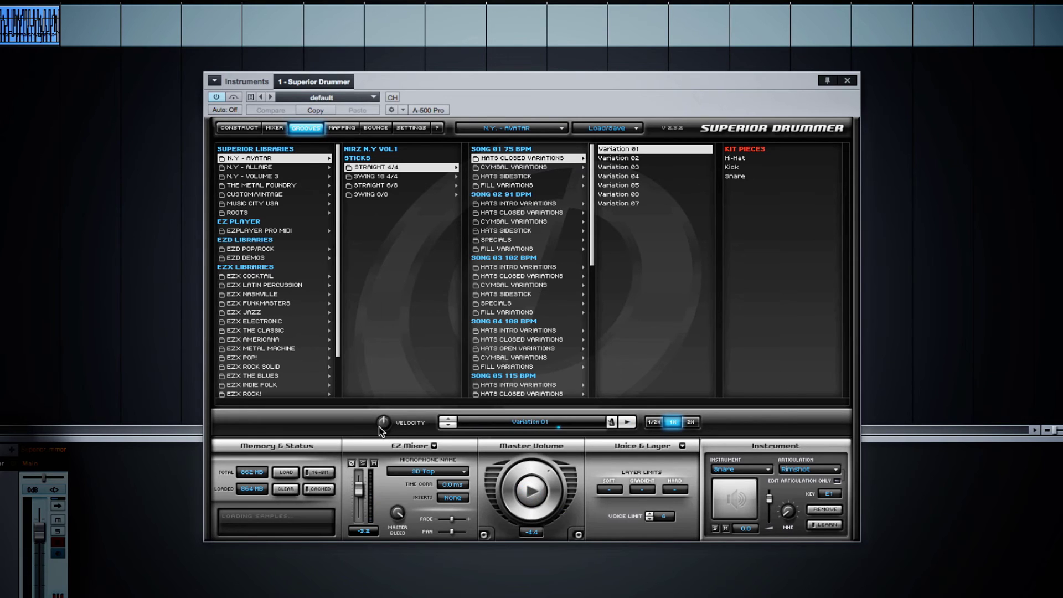
pyautogui.moveTo(379, 424)
pyautogui.click(691, 423)
# - Drag Variation 01 onto the host track and limit the groove to Hi-Hat and Kick
pyautogui.moveTo(621, 151); pyautogui.dragTo(367, 26)
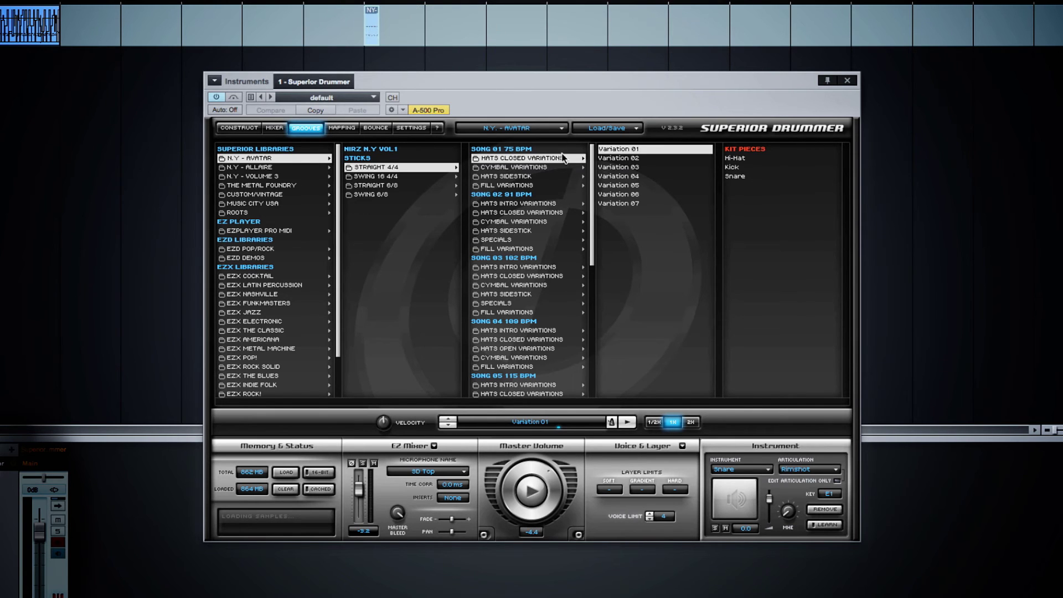
pyautogui.click(735, 159)
pyautogui.keyDown('ctrl'); pyautogui.click(737, 166); pyautogui.keyUp('ctrl')
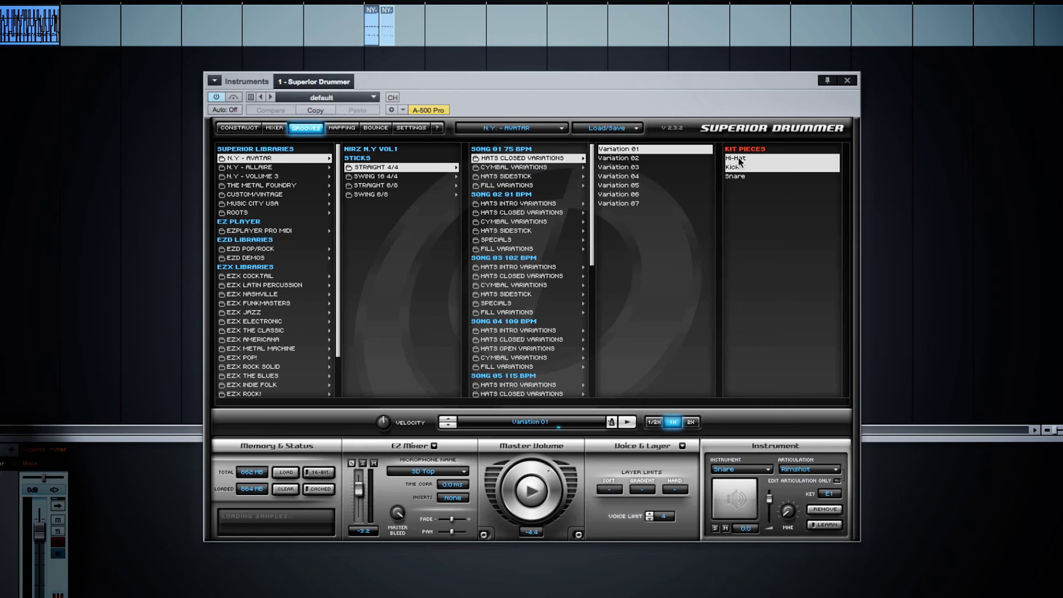
pyautogui.click(337, 128)
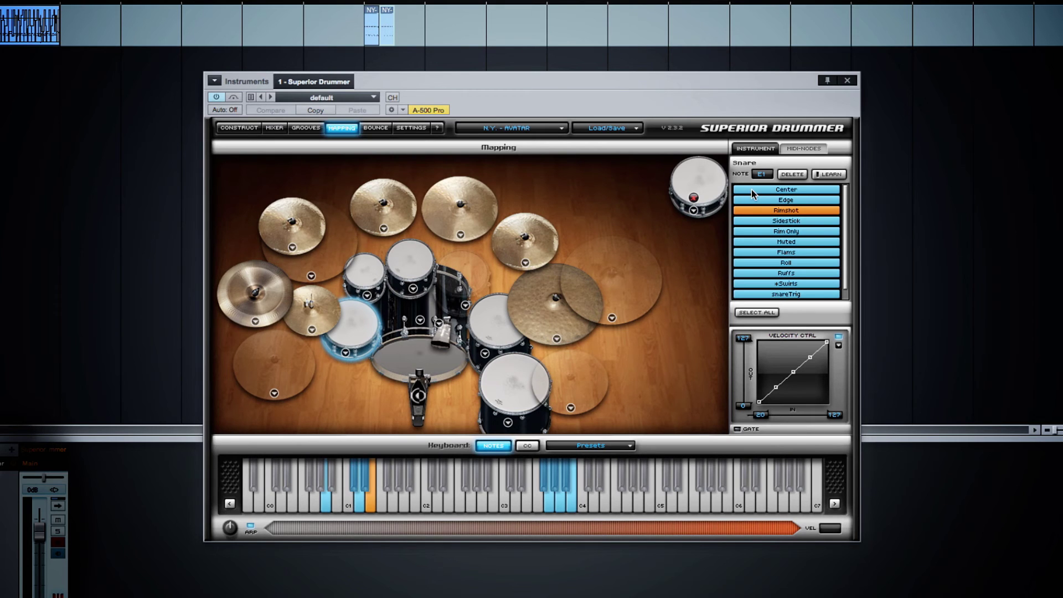
# - Keep the snare on E1, audition its Center, Edge and Rimshot hits, then audition the X1 snare's Center
pyautogui.click(762, 173)
pyautogui.click(740, 176)
pyautogui.click(788, 191)
pyautogui.click(783, 200)
pyautogui.click(786, 211)
pyautogui.click(697, 173)
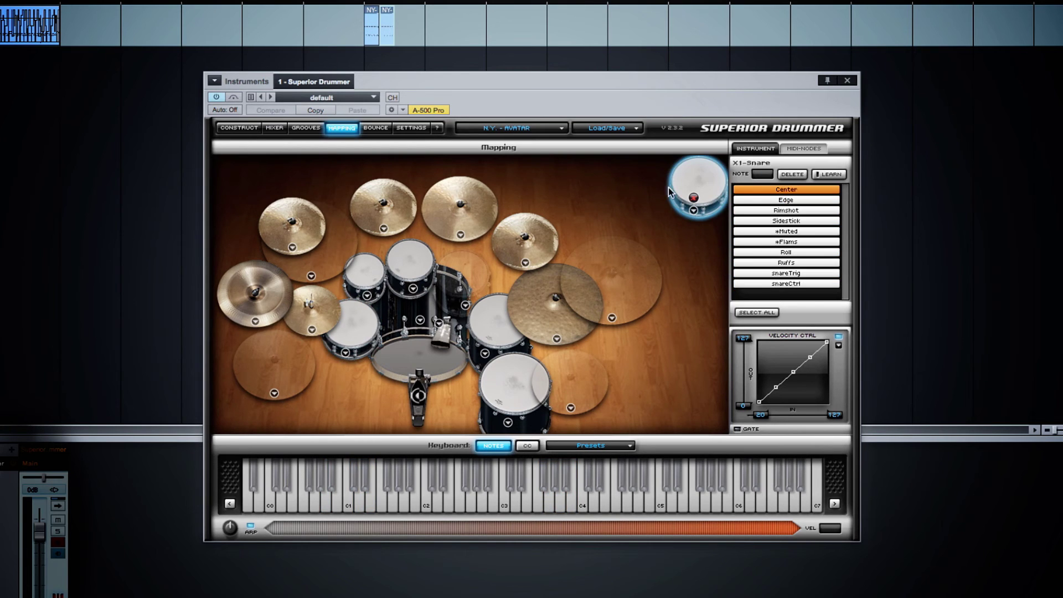
pyautogui.click(792, 188)
# - Assign the X1 snare's Center hit to key C1, joining it with Snare: Center, and test the key
pyautogui.click(360, 507)
pyautogui.moveTo(755, 192); pyautogui.dragTo(357, 509)
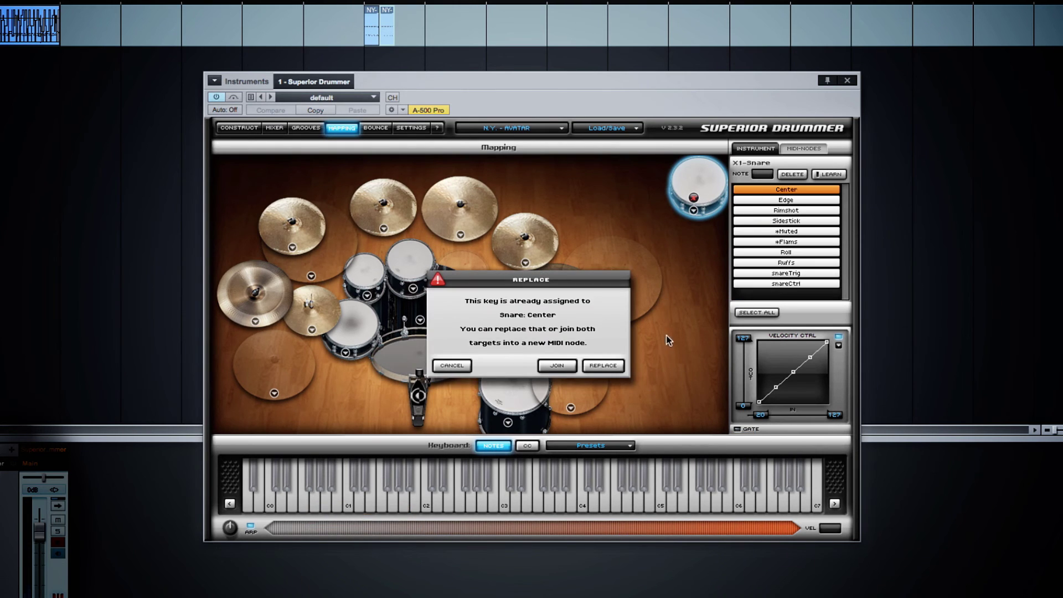
pyautogui.click(569, 366)
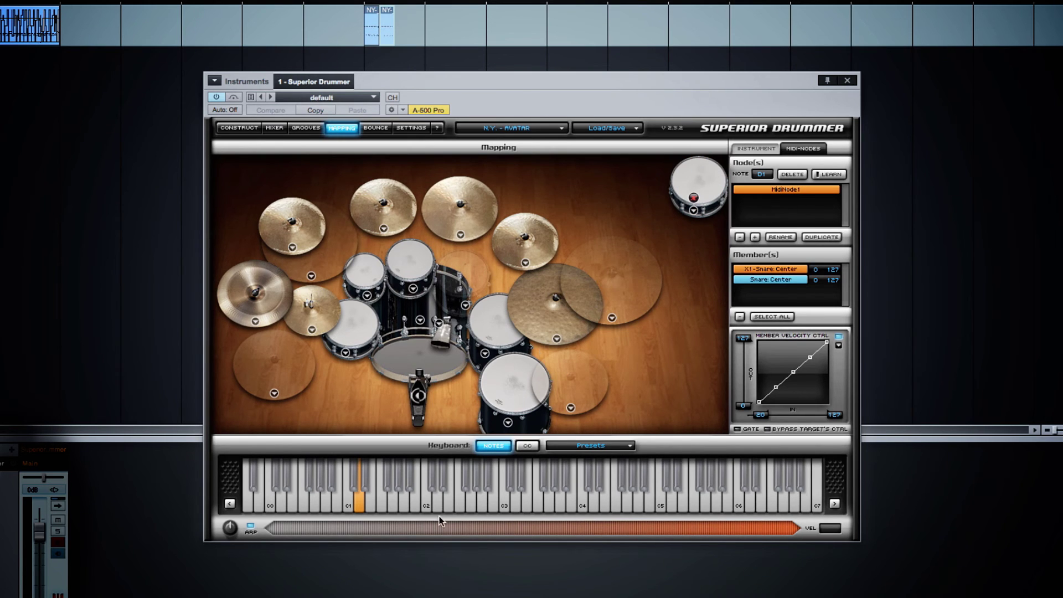
pyautogui.click(360, 509)
# - Bend the X1 snare's velocity curve lower in the middle, leaving the lowest output velocity at 0
pyautogui.click(764, 149)
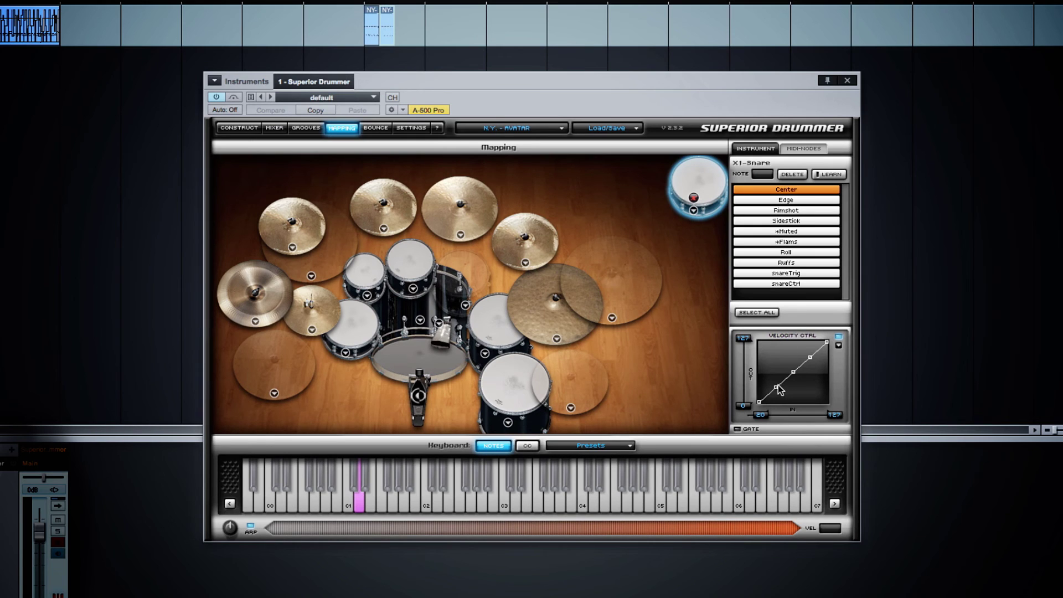
pyautogui.moveTo(776, 388); pyautogui.dragTo(810, 362)
pyautogui.moveTo(746, 408); pyautogui.dragTo(746, 400)
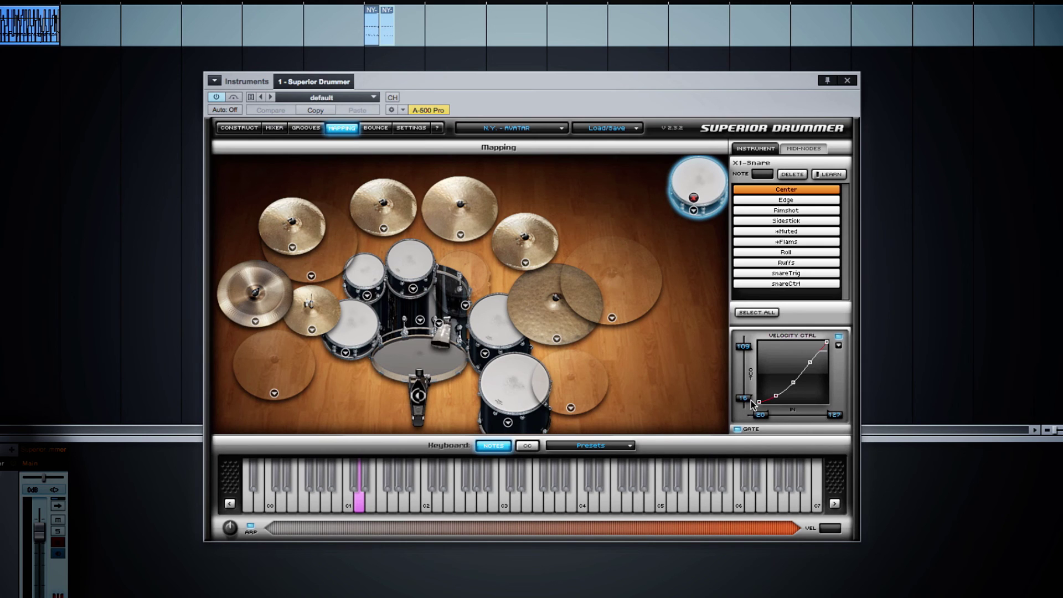
pyautogui.moveTo(746, 400); pyautogui.dragTo(745, 408)
# - Apply the MIDI Pedal Correction preset More Closed Curve 2
pyautogui.click(591, 446)
pyautogui.moveTo(609, 460)
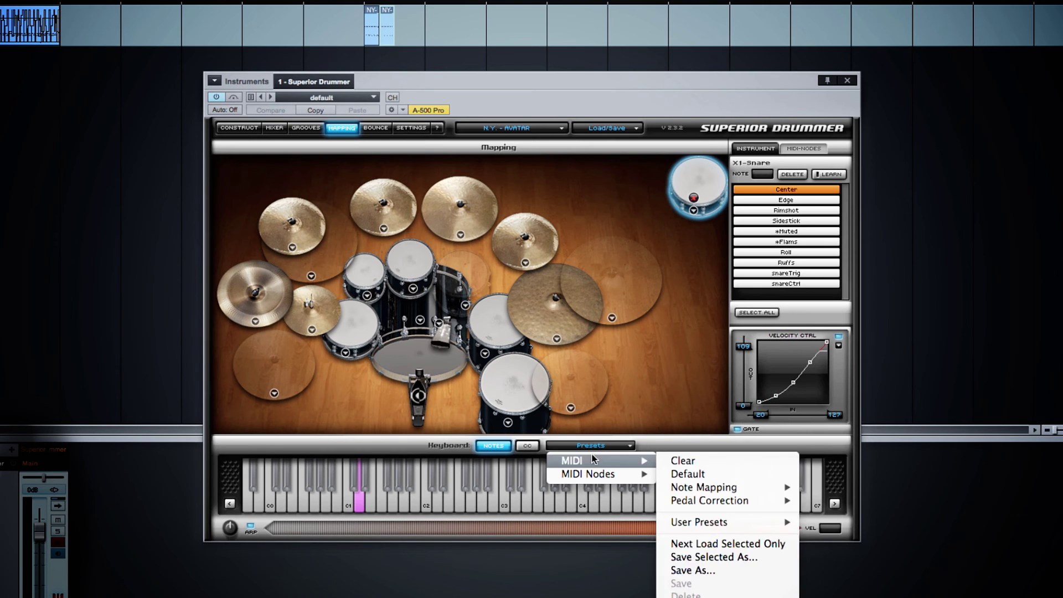
pyautogui.moveTo(703, 489)
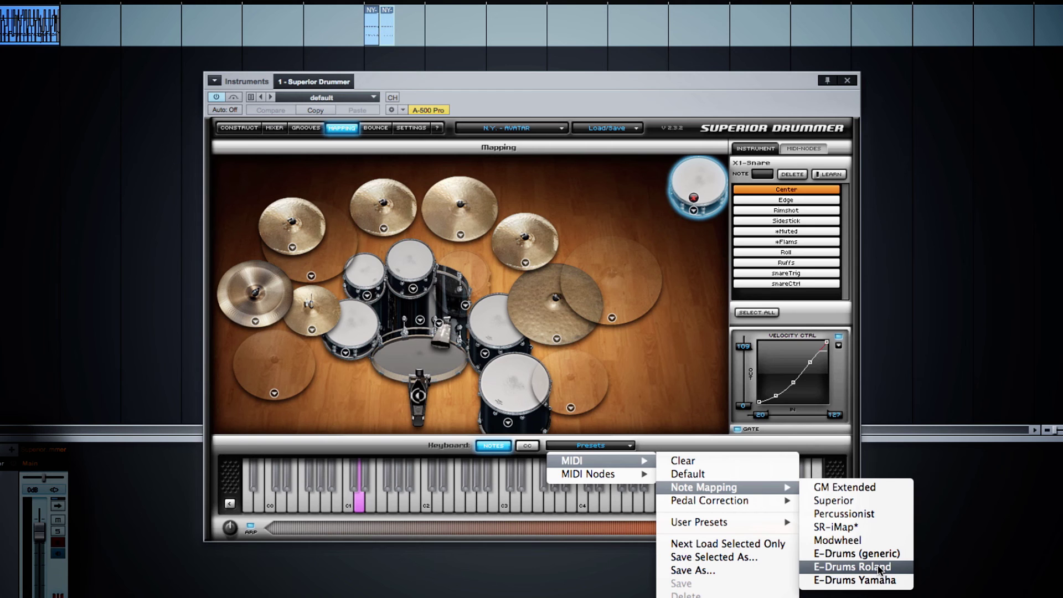
pyautogui.moveTo(754, 503)
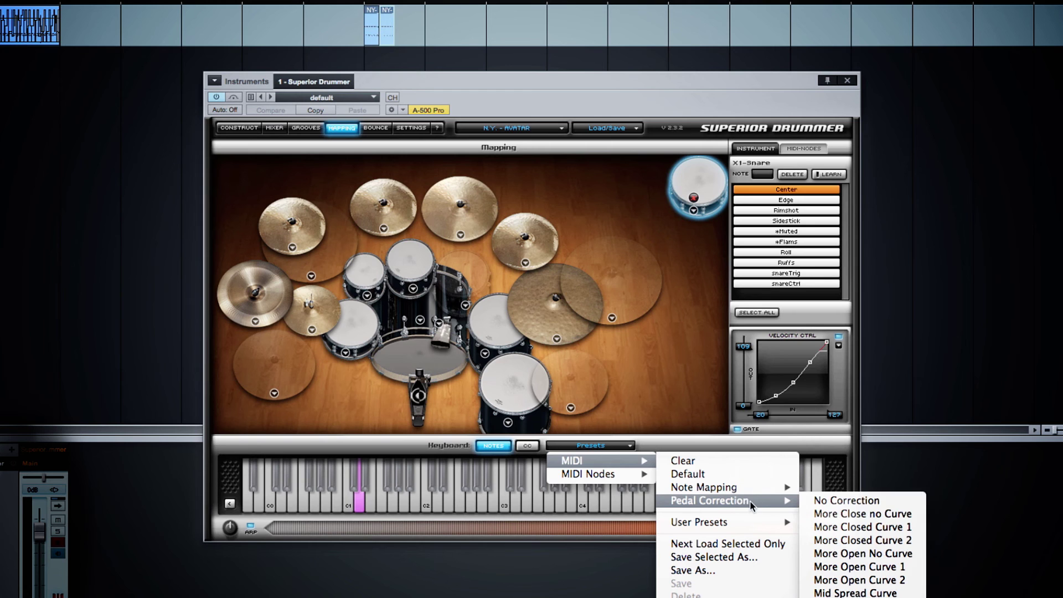
pyautogui.click(840, 540)
# - In the Bounce dialog, arm sample recording and enable Bounce Through Mixer, then open Settings
pyautogui.click(375, 128)
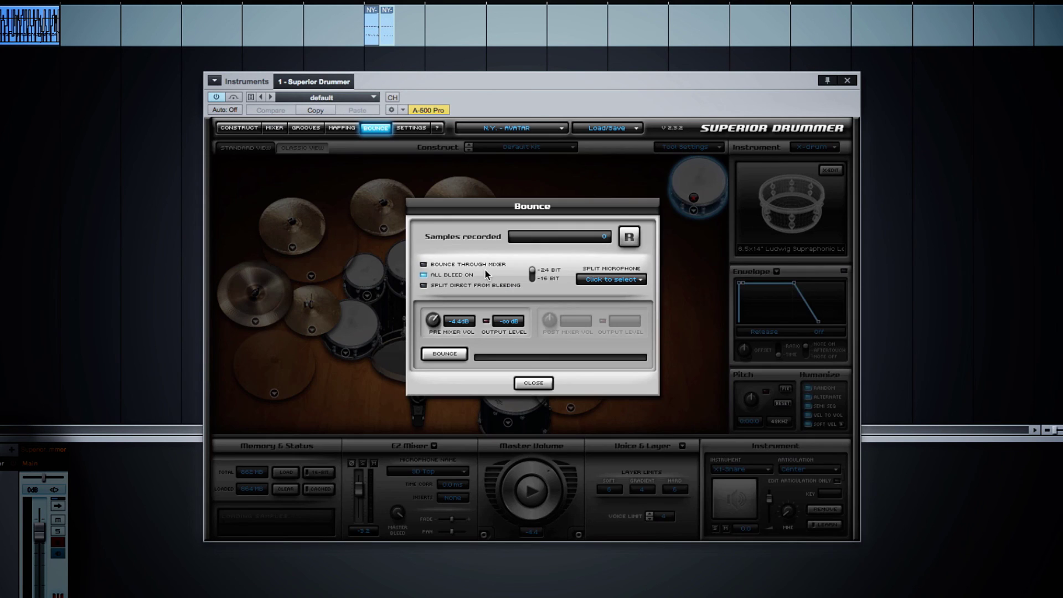
pyautogui.click(629, 237)
pyautogui.click(424, 264)
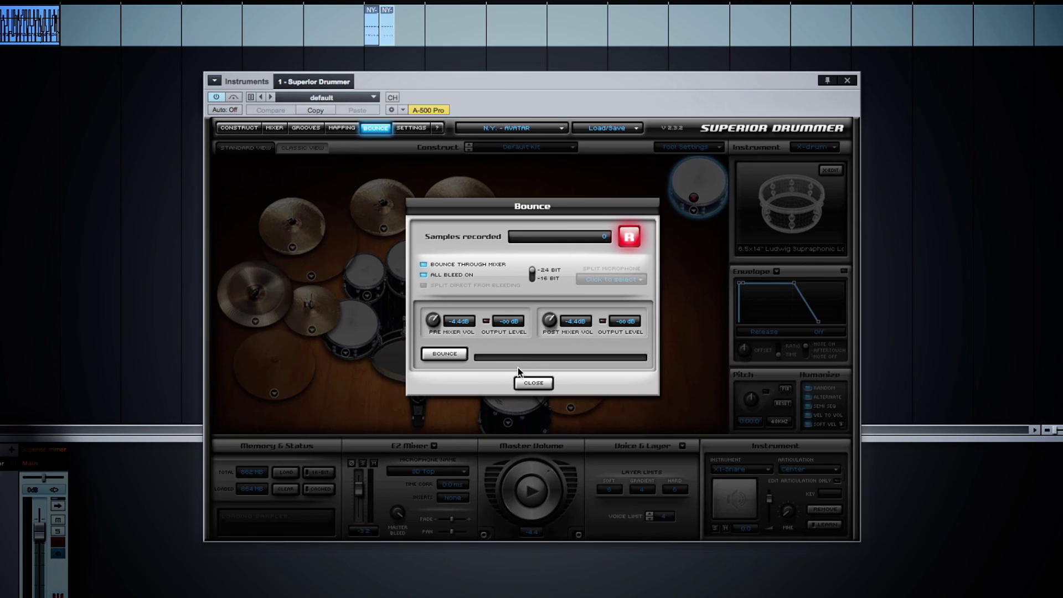
pyautogui.click(410, 128)
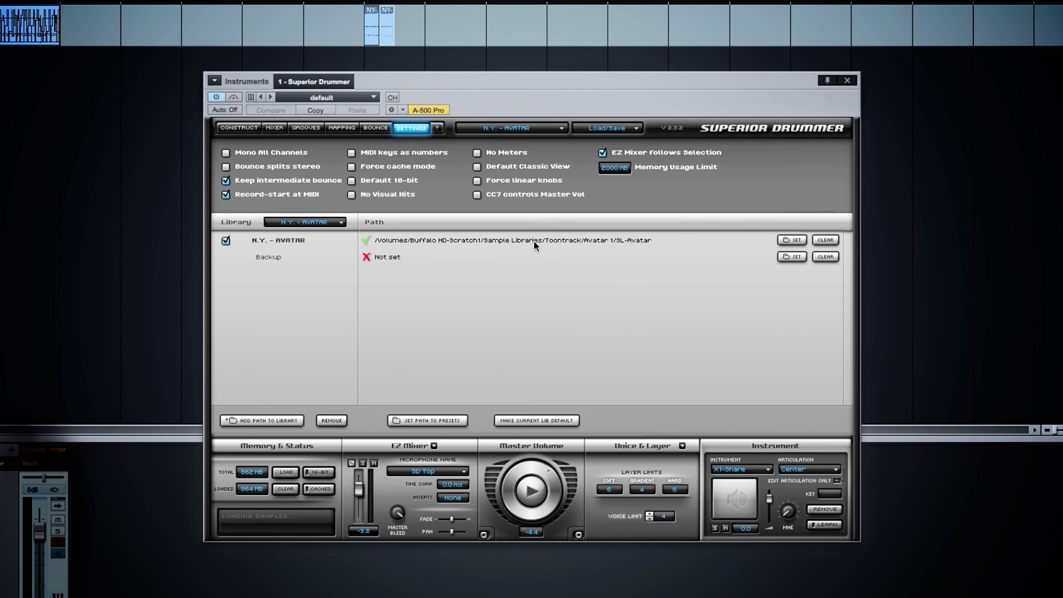
# - From the ? menu, open the N.Y. - AVATAR Description and MIDI Layout documents
pyautogui.click(438, 129)
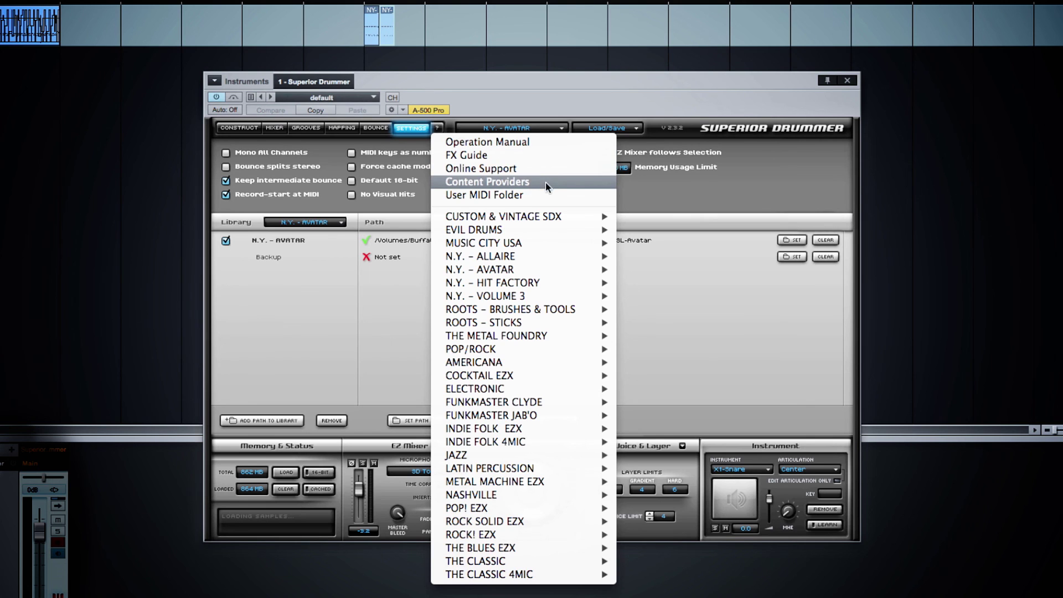
pyautogui.moveTo(555, 229)
pyautogui.moveTo(598, 269)
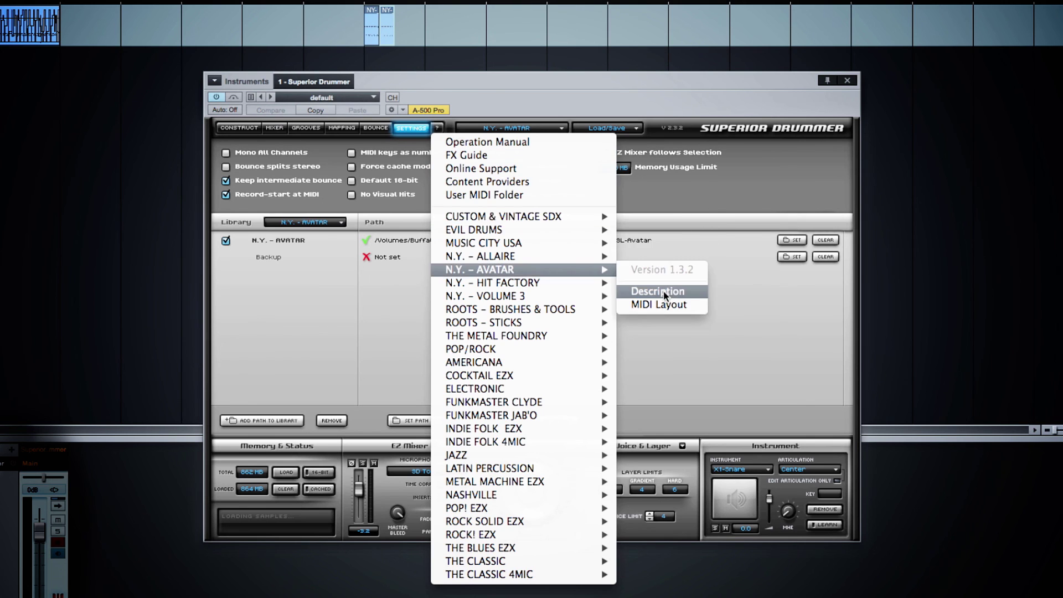
pyautogui.click(664, 292)
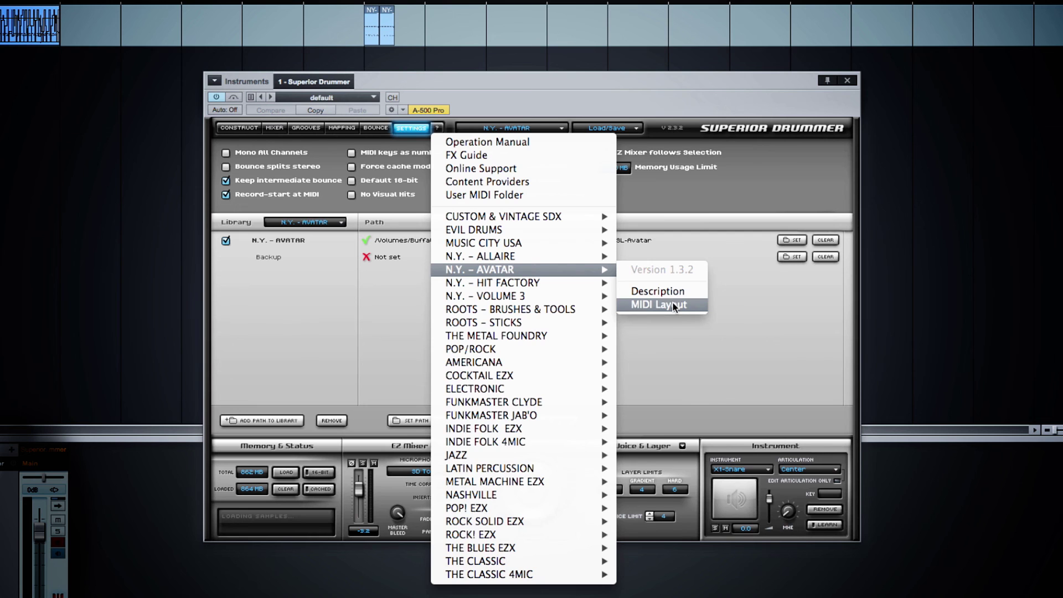
pyautogui.click(659, 304)
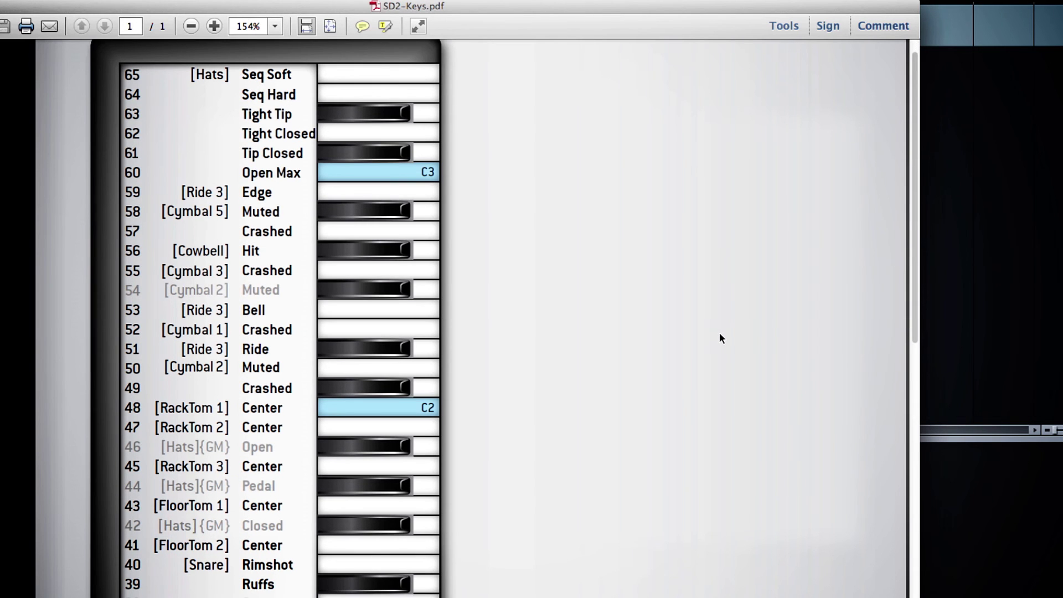
pyautogui.scroll(-1, 719, 338)
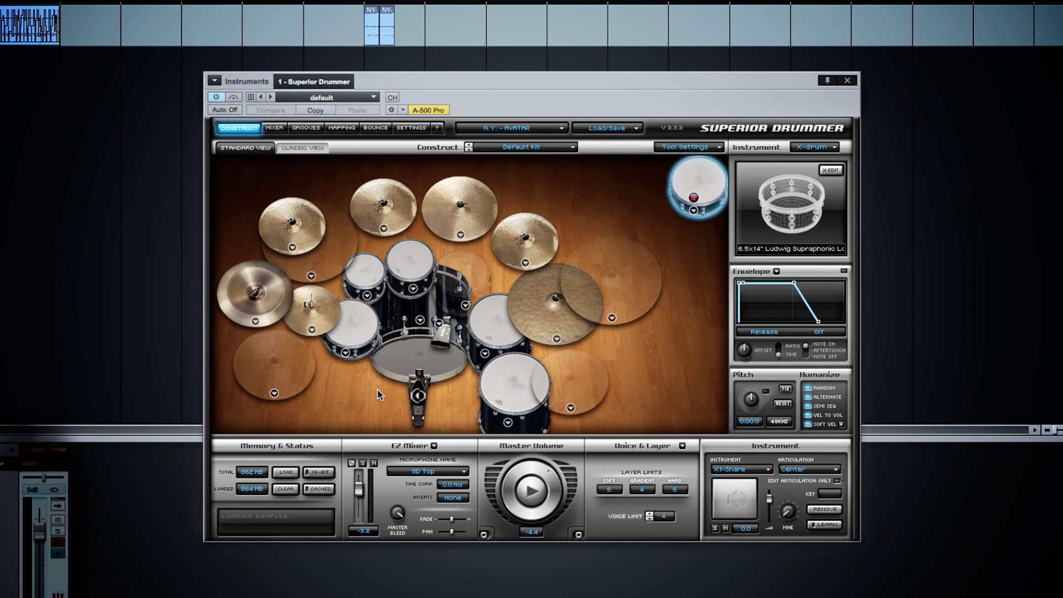